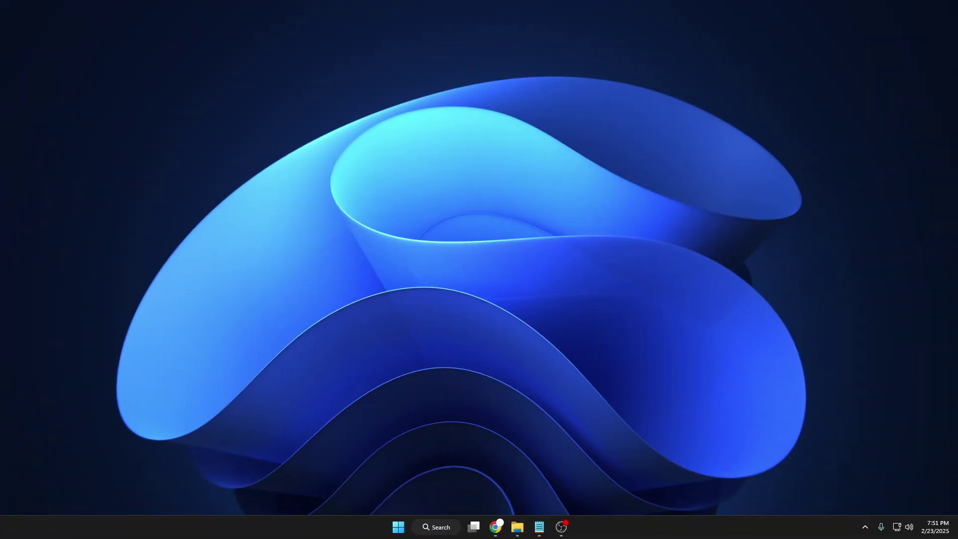
Browse to This PC in File Explorer and check the contents of the SANDISK (F:) drive.
click(517, 527)
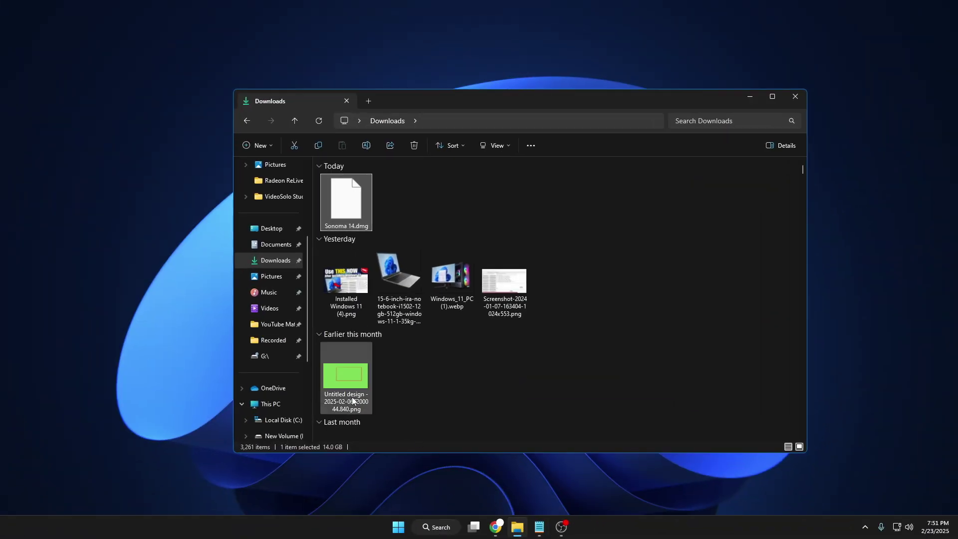
click(272, 405)
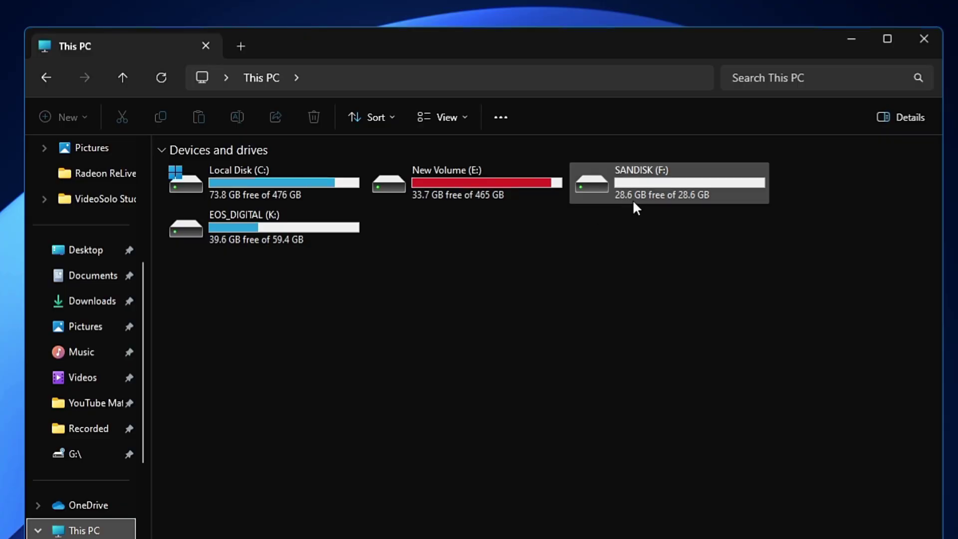
double_click(616, 198)
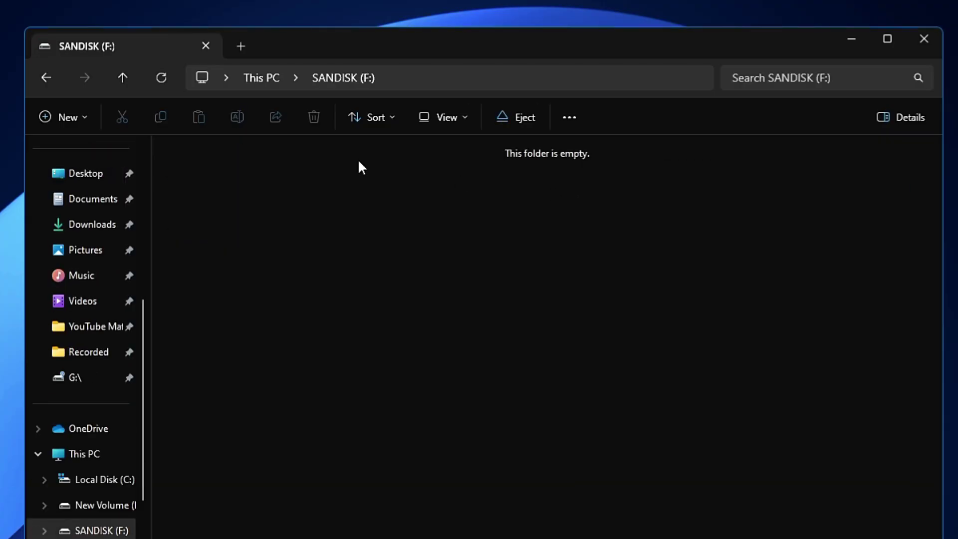
click(52, 83)
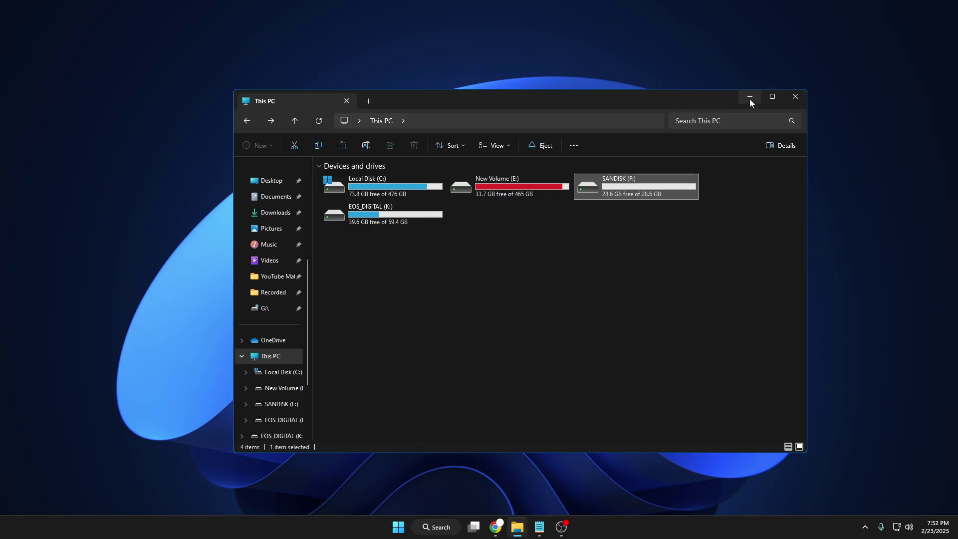
Open Command Prompt as administrator and start the diskpart utility.
click(452, 527)
text(cmd)
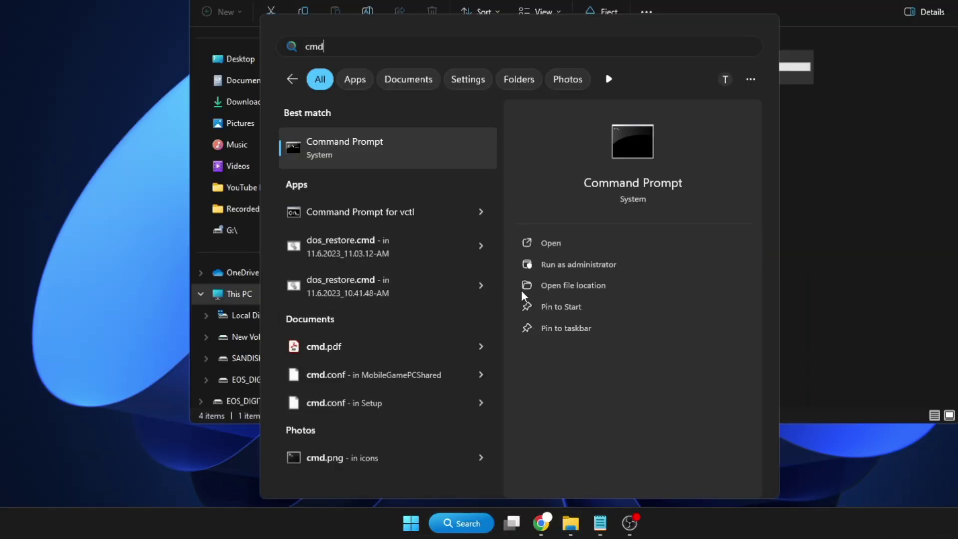
click(585, 270)
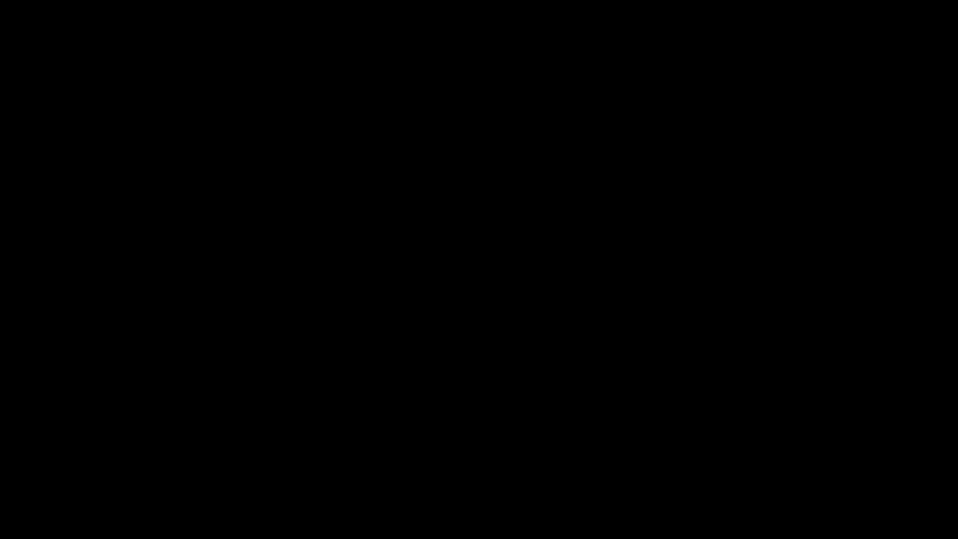
drag(718, 103, 750, 115)
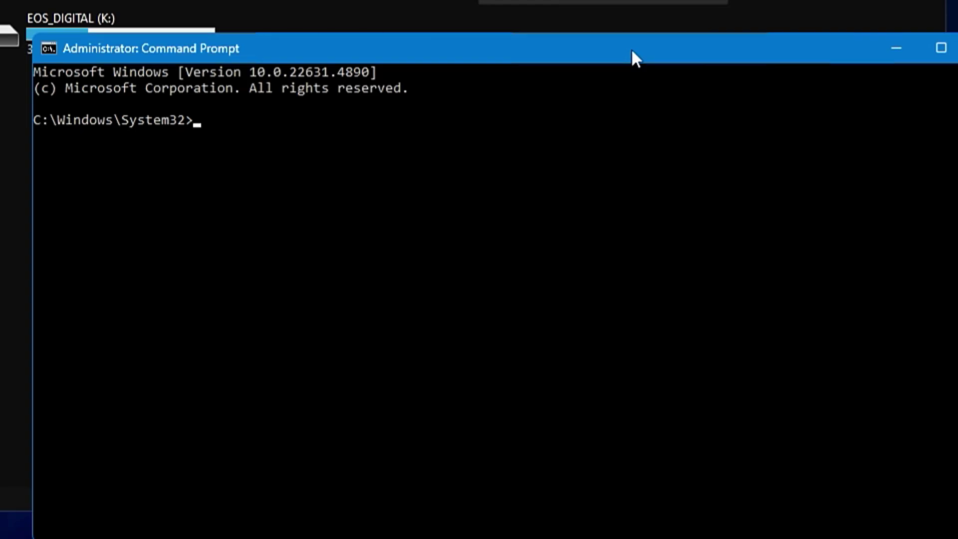
text(diskpart)
key(Return)
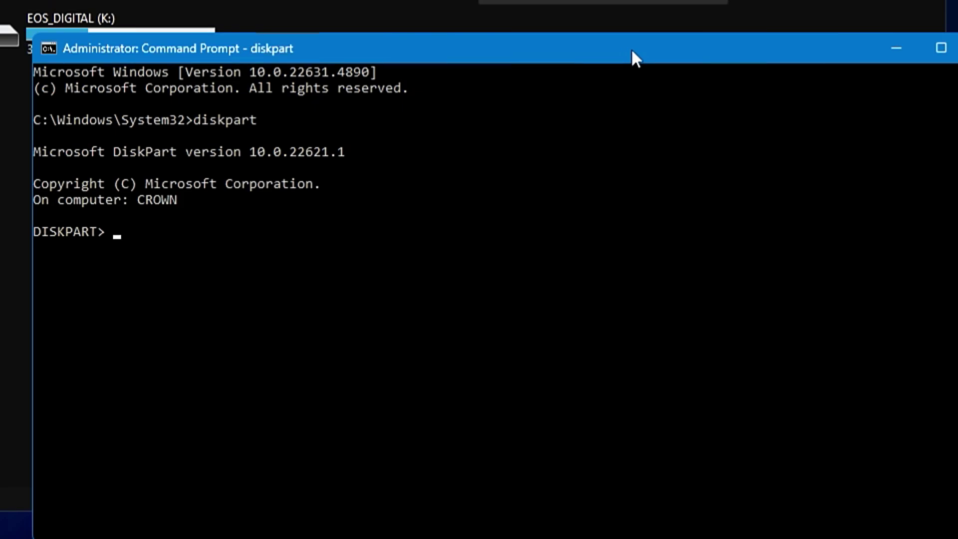
List all disks in DiskPart to identify the USB drive's disk number.
text(listdisk)
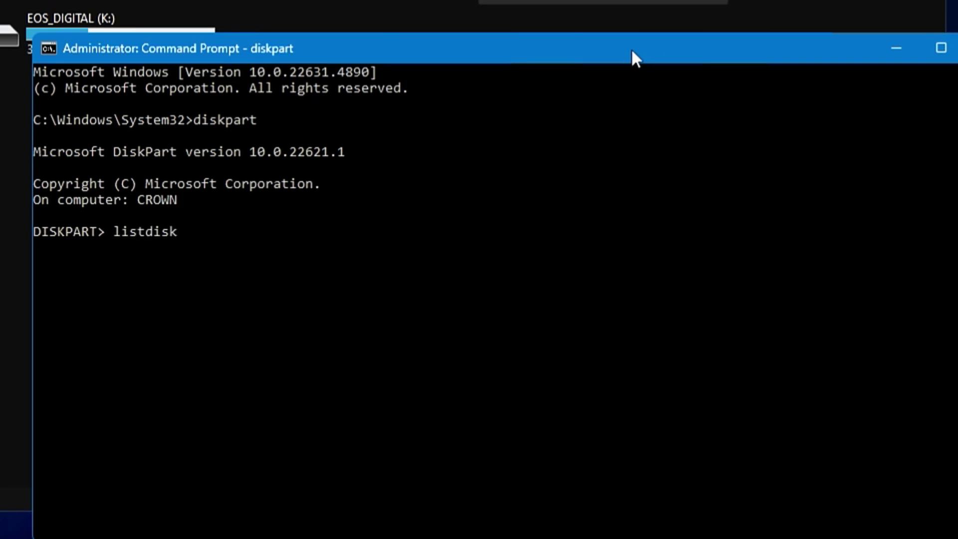
key(Return)
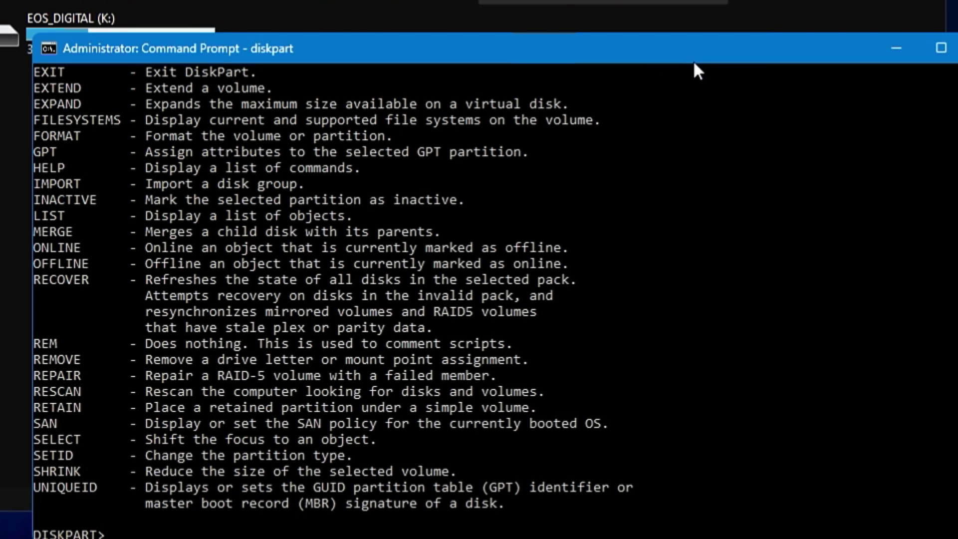
text(list disk)
key(Return)
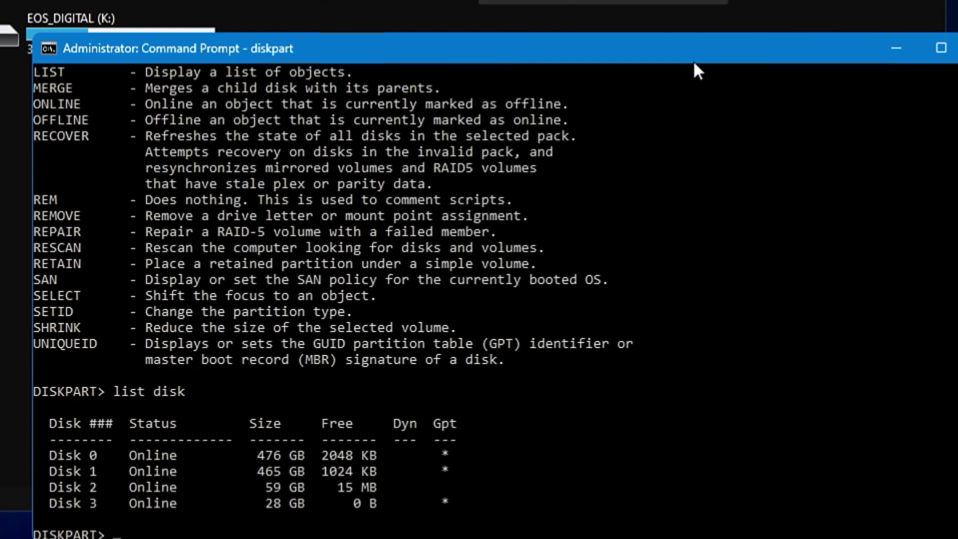
scroll(585, 265, down, 6)
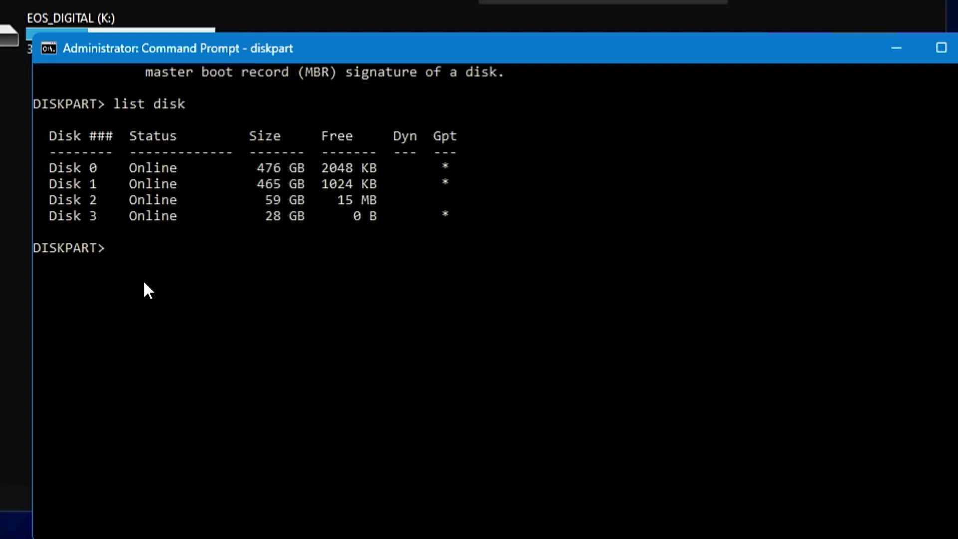
Select disk 3 in DiskPart and erase it with the clean command.
text(select disk)
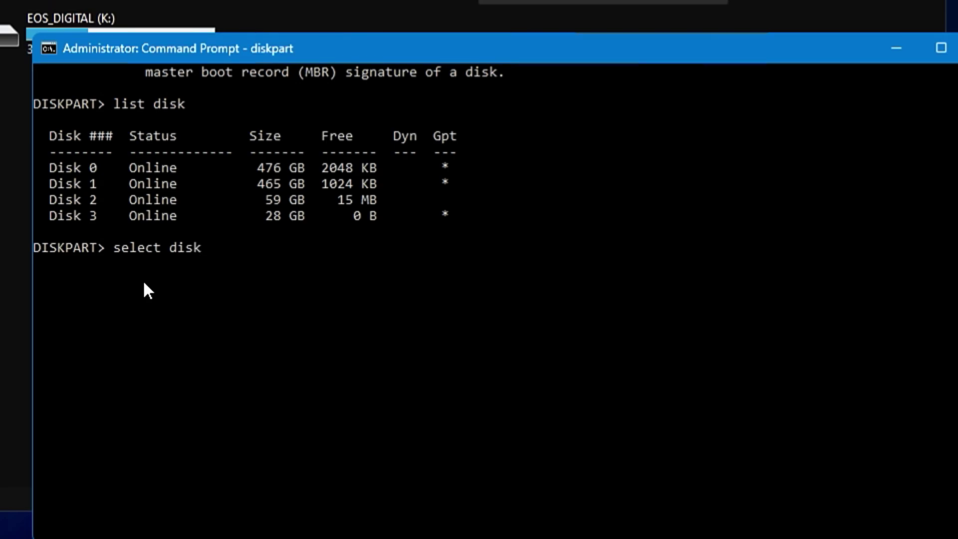
text( 3)
key(Return)
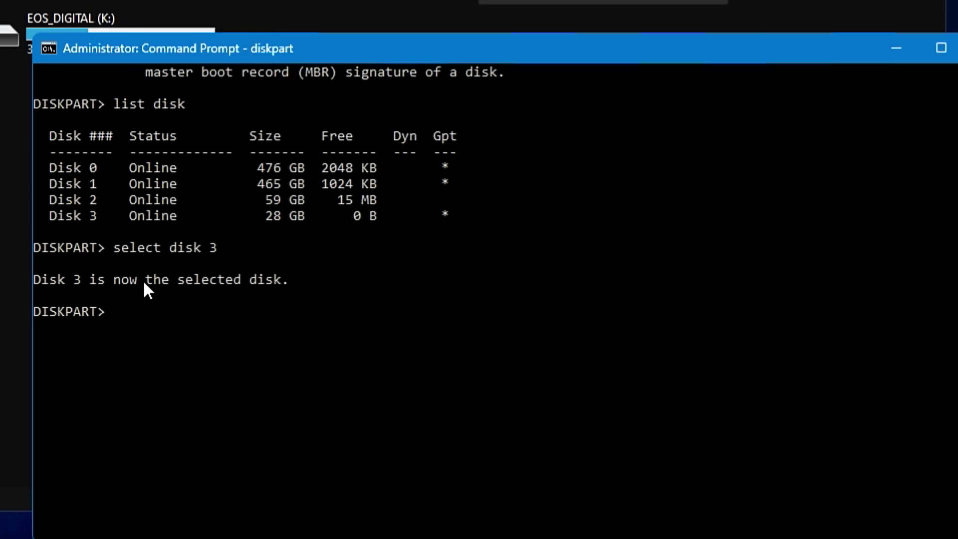
text(clean)
key(Return)
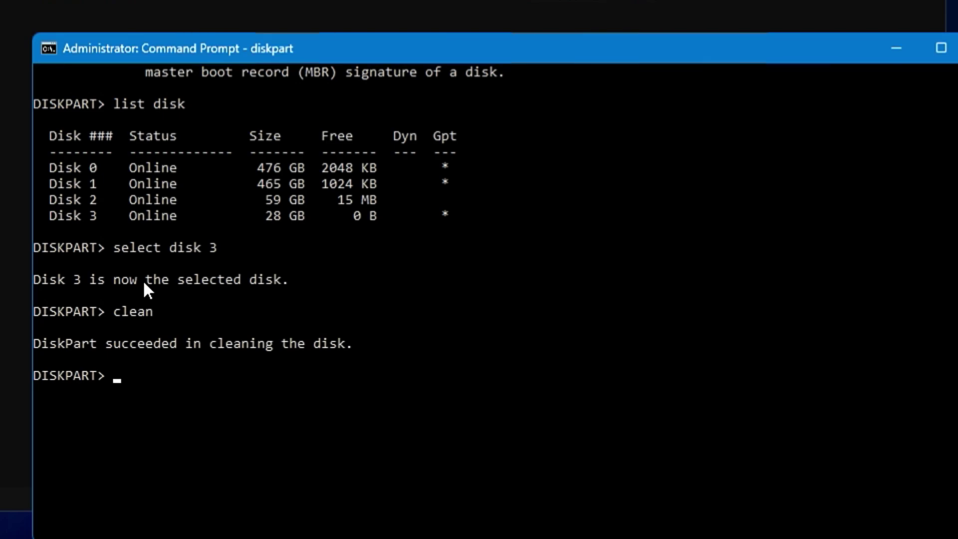
Try to convert disk 3 to GPT, and create a primary partition on it.
text(convert gpt)
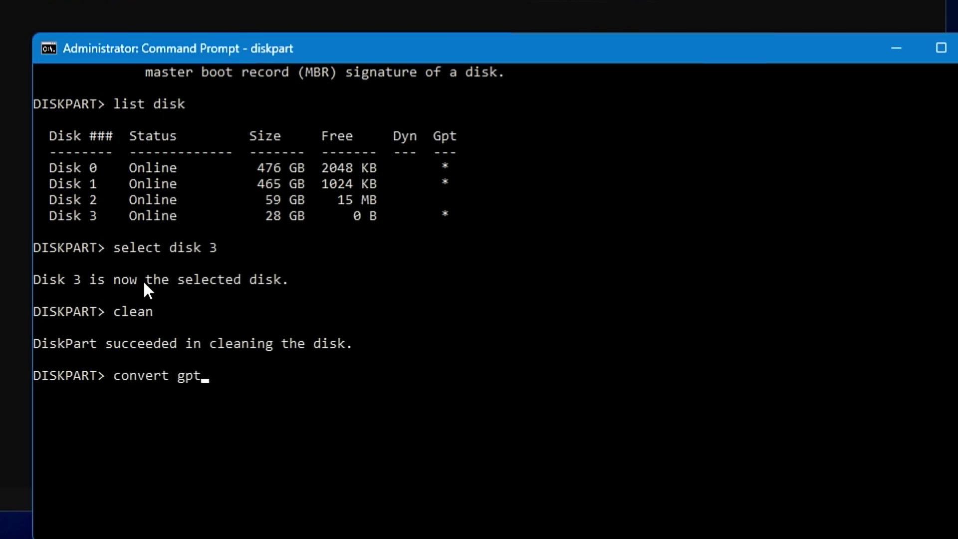
key(Return)
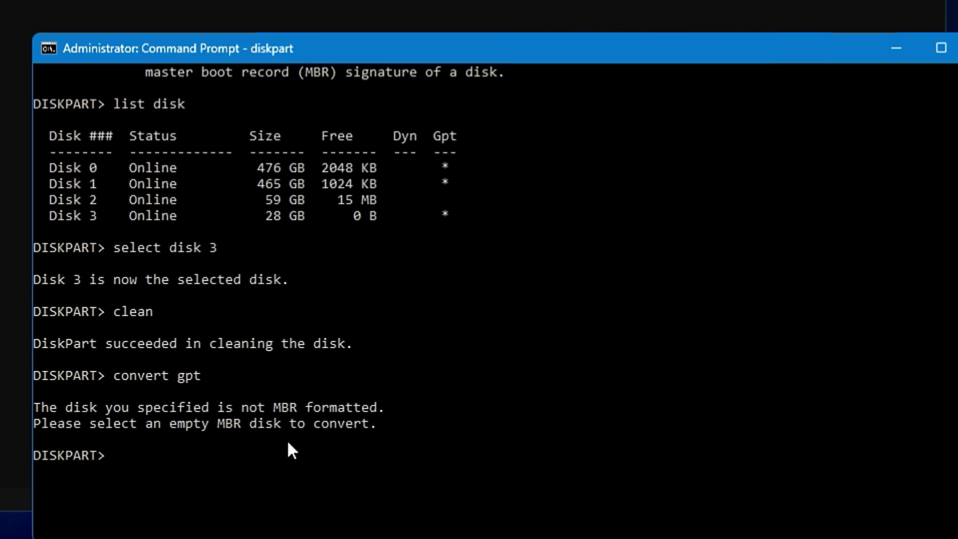
text(create parti)
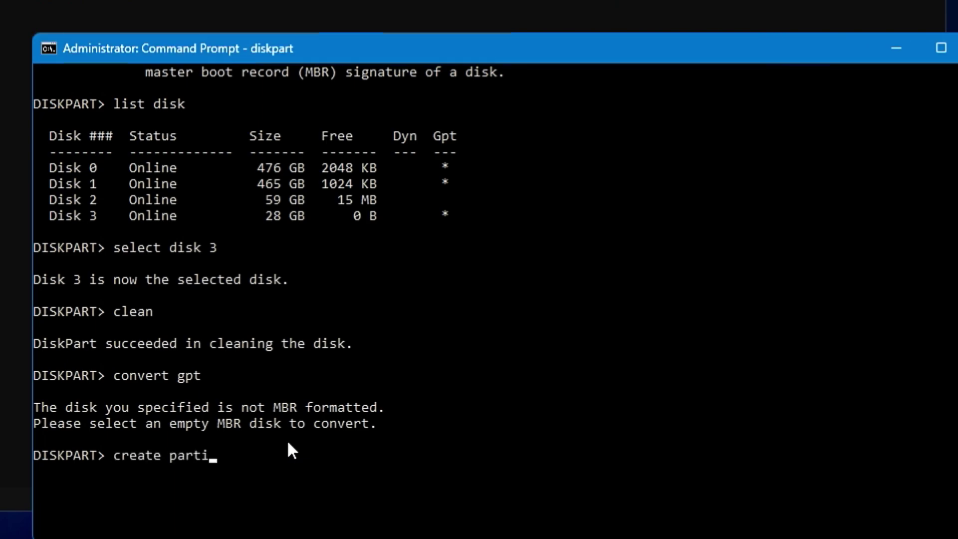
text(tion primar)
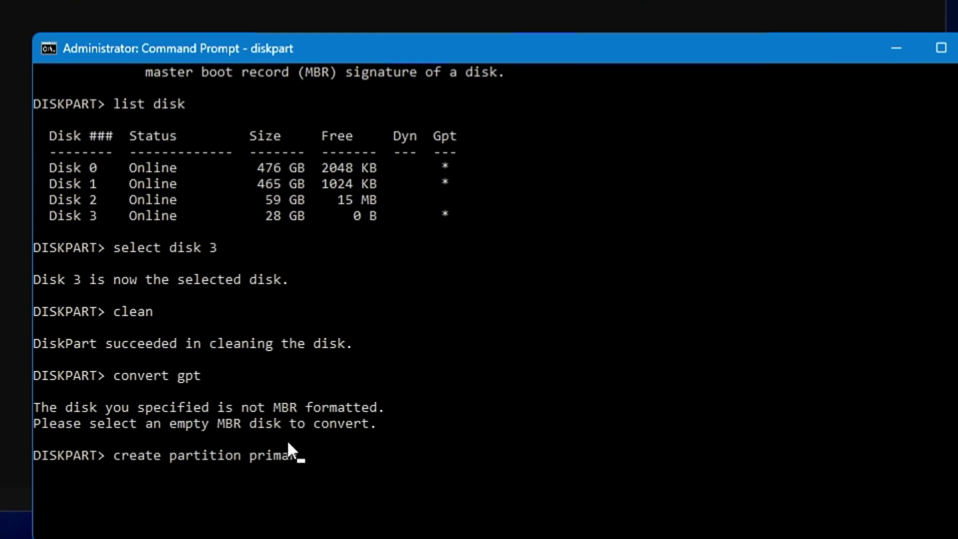
text(y)
key(Return)
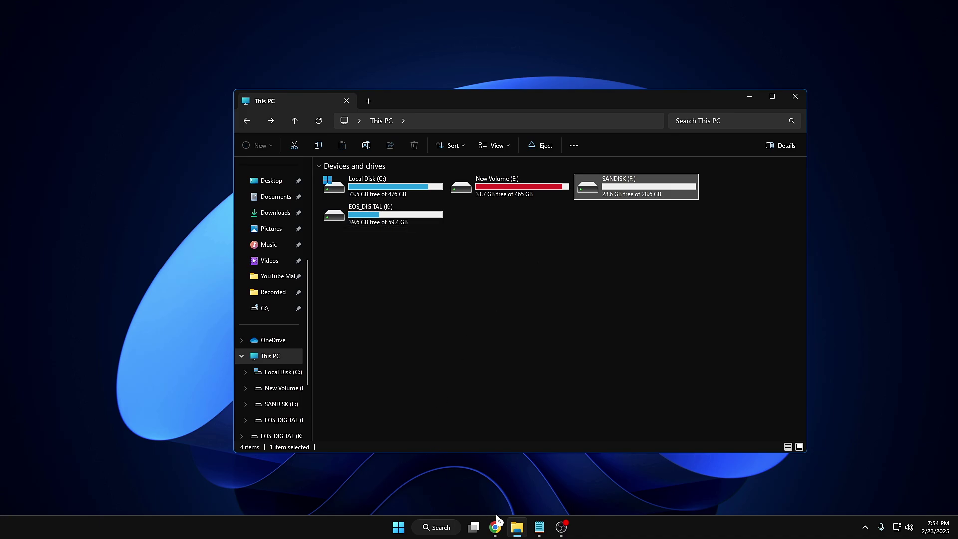
Switch to Chrome and show the Mac OS X disk image files available on the archive.org "All macOS X images" page.
mouse_move(496, 526)
click(521, 478)
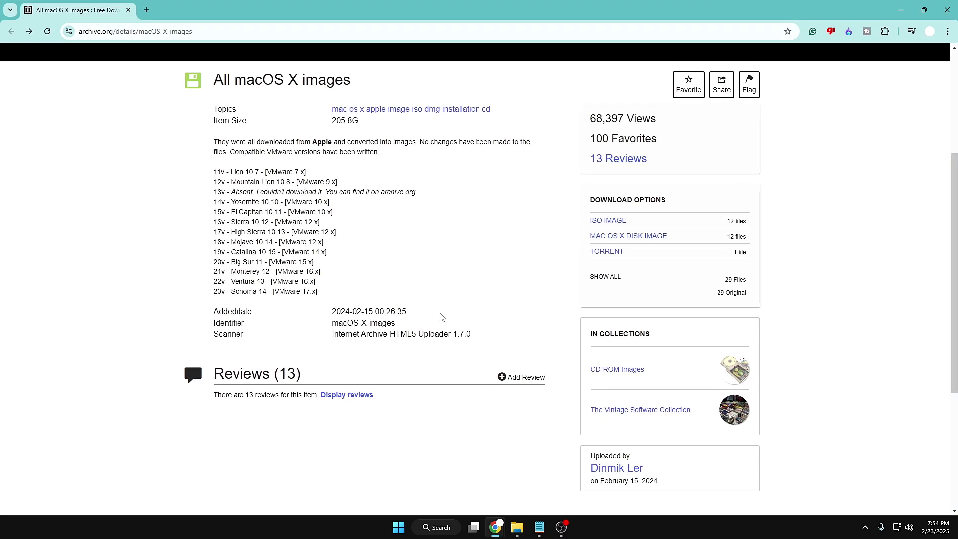
scroll(367, 255, up, 4)
scroll(368, 255, down, 2)
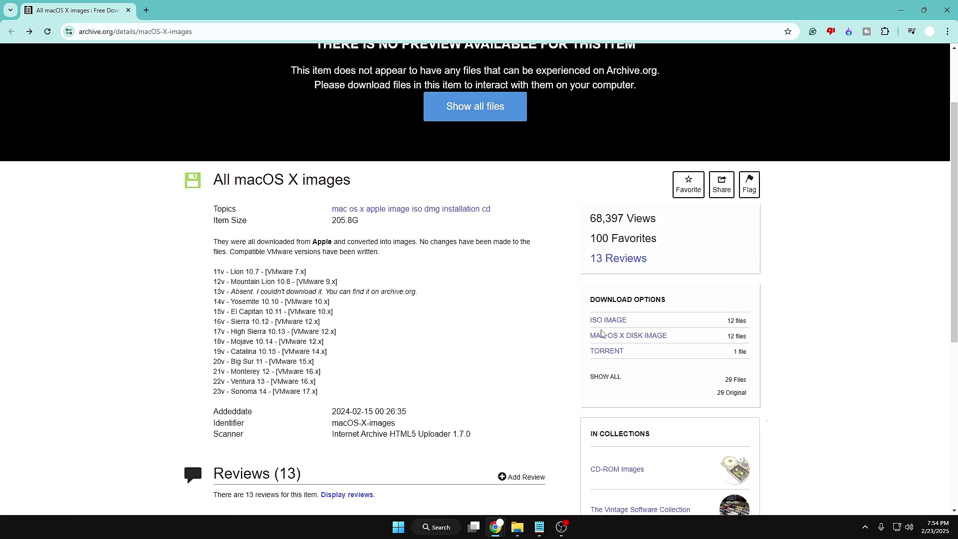
scroll(606, 335, down, 1)
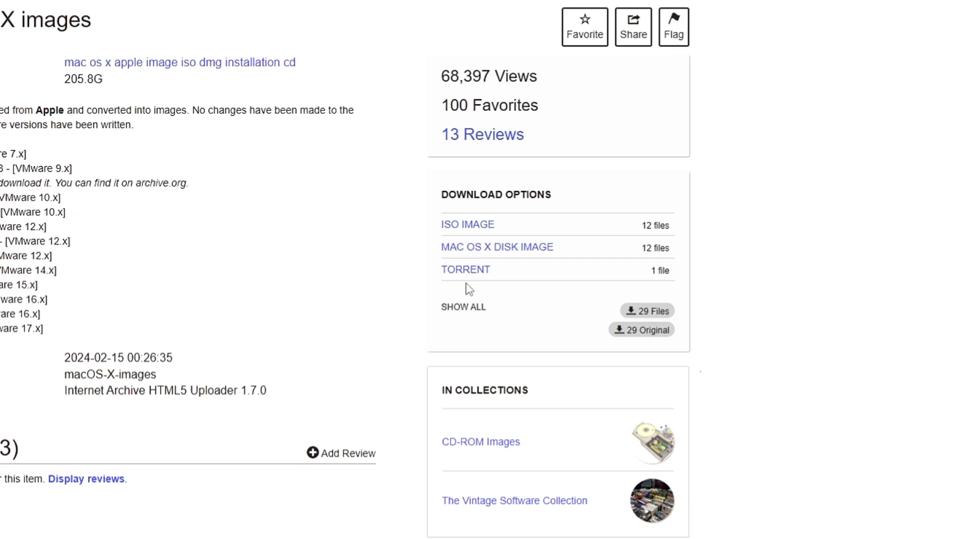
mouse_move(472, 274)
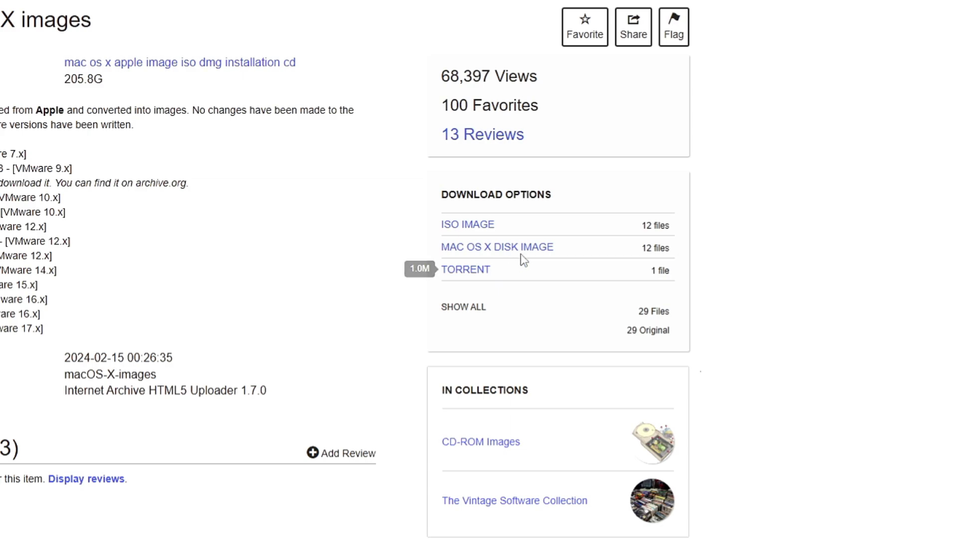
mouse_move(529, 257)
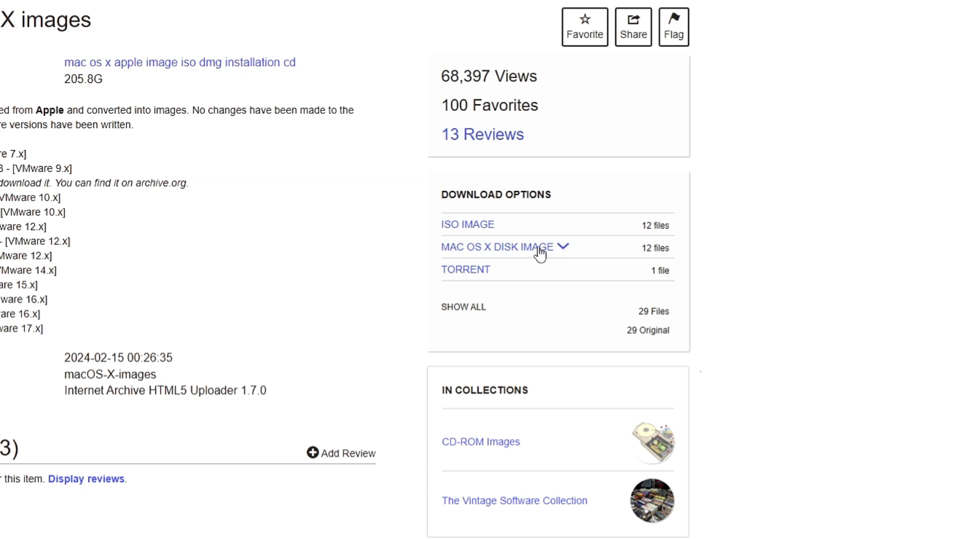
click(538, 250)
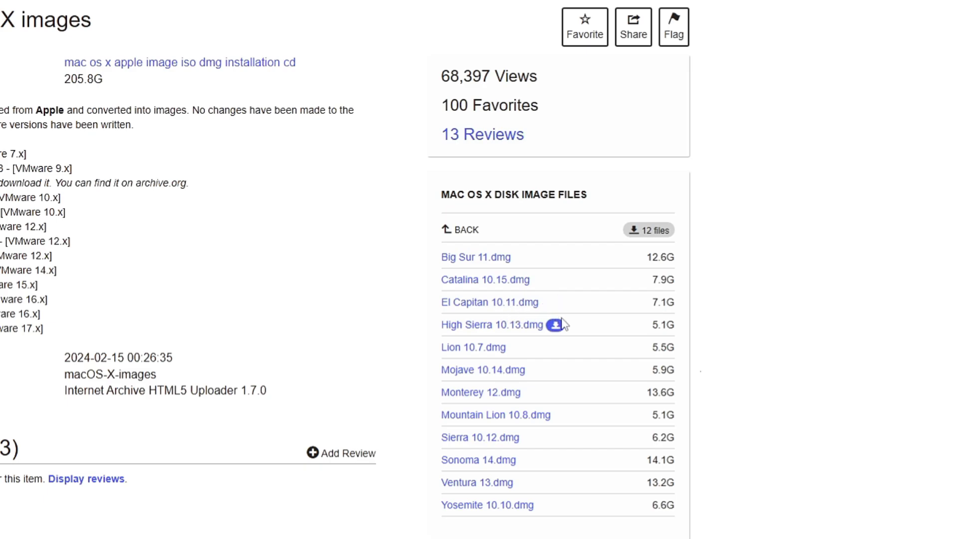
scroll(569, 327, down, 2)
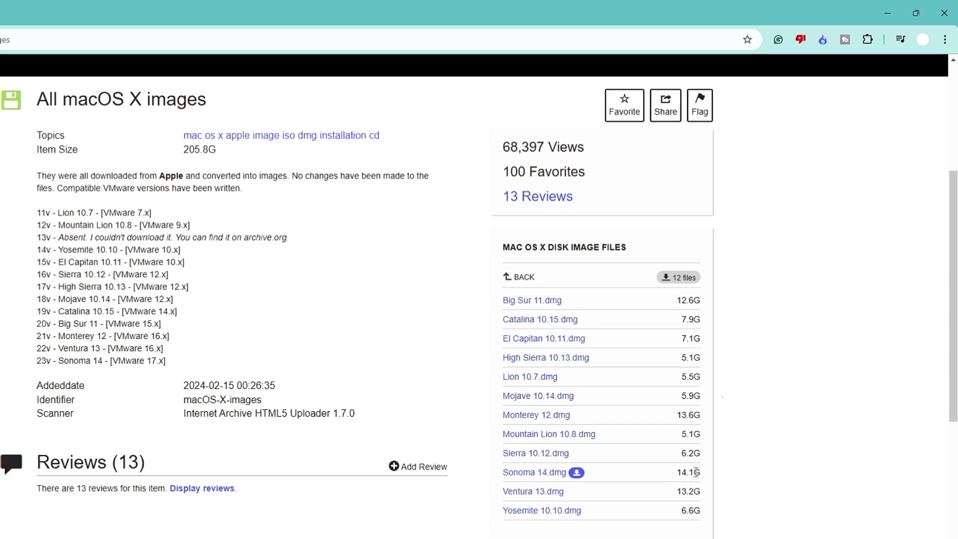
Cancel the repeated download of the Sonoma 14 disk image and dismiss the download history.
click(903, 41)
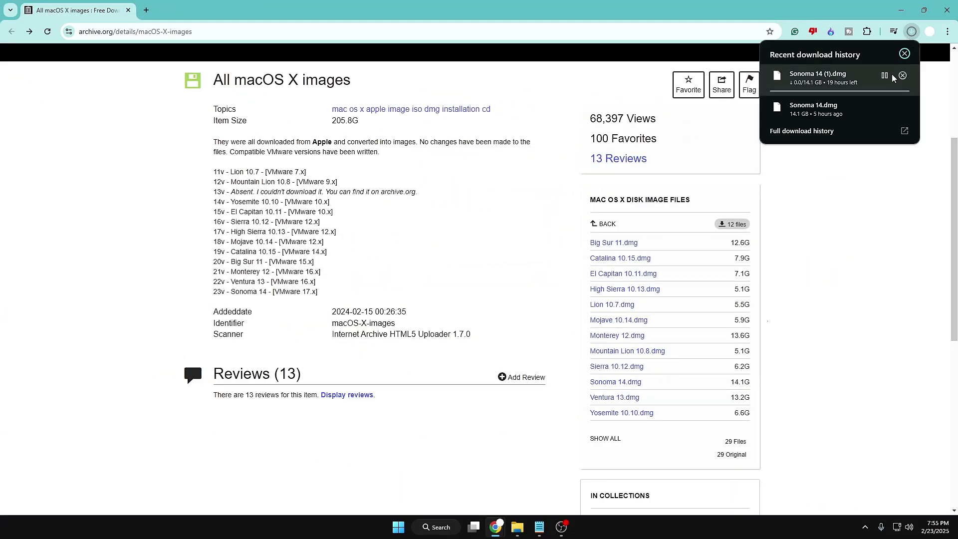
click(903, 76)
click(905, 53)
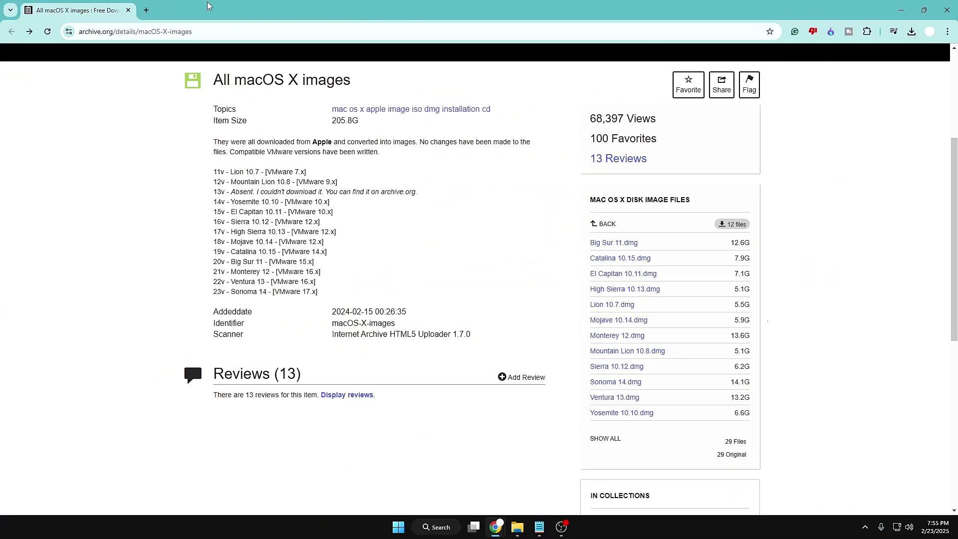
Search Google for "transmac download" in a new tab and get tmsetup.zip from the About TransMac for Windows page.
click(147, 10)
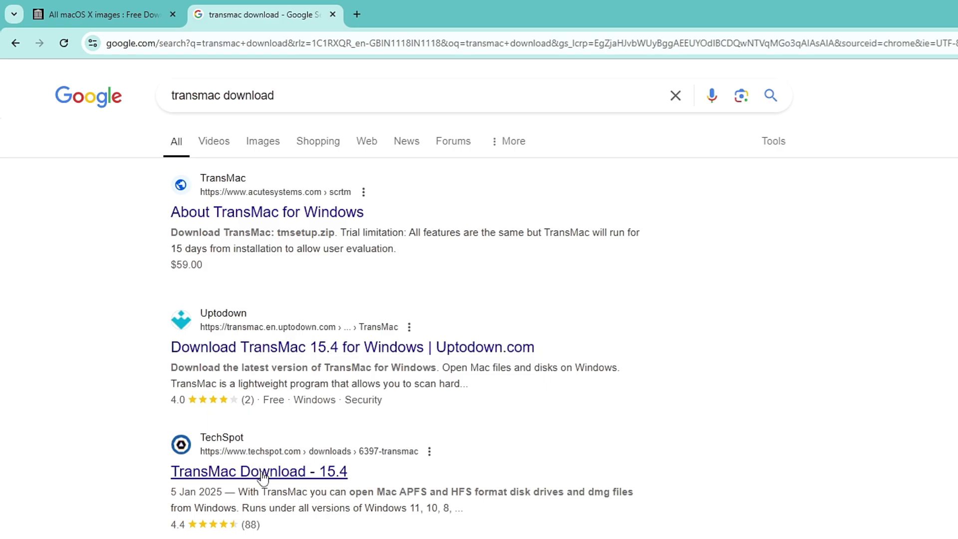
click(251, 219)
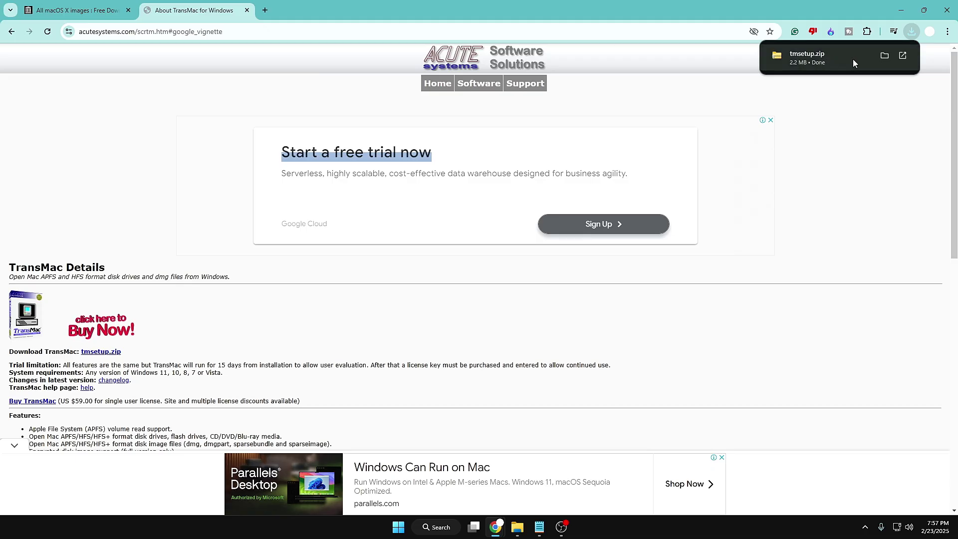
Show the downloaded tmsetup.zip in its folder and extract it to a tmsetup folder in Downloads.
click(884, 55)
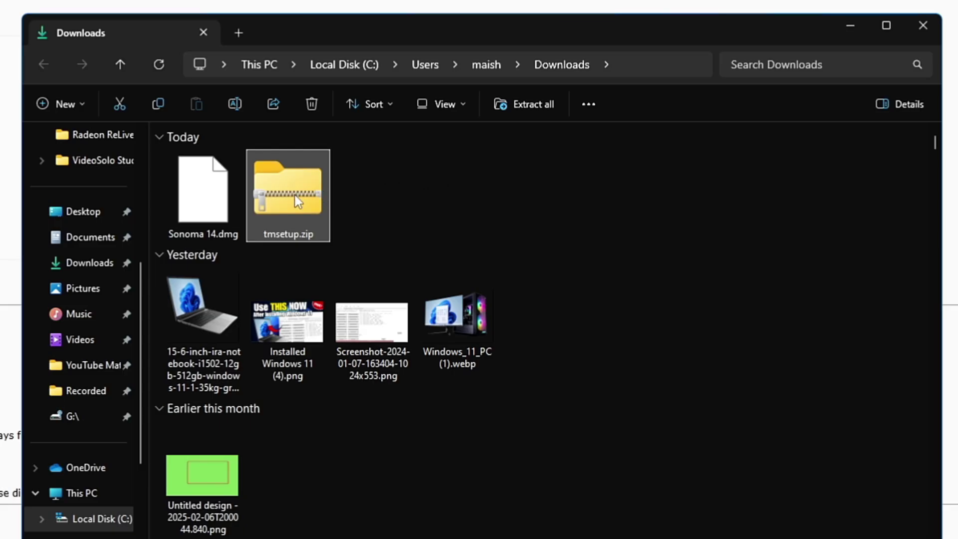
right_click(298, 201)
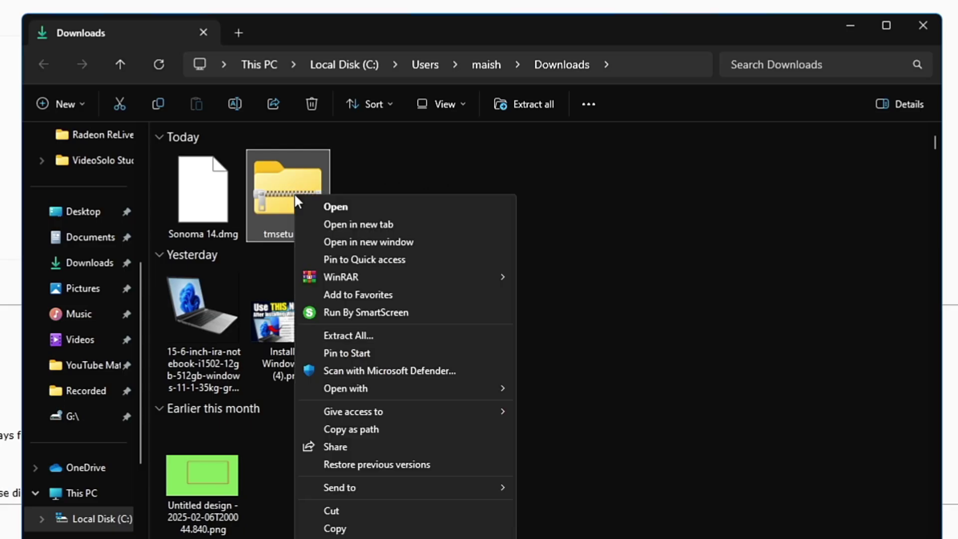
click(354, 340)
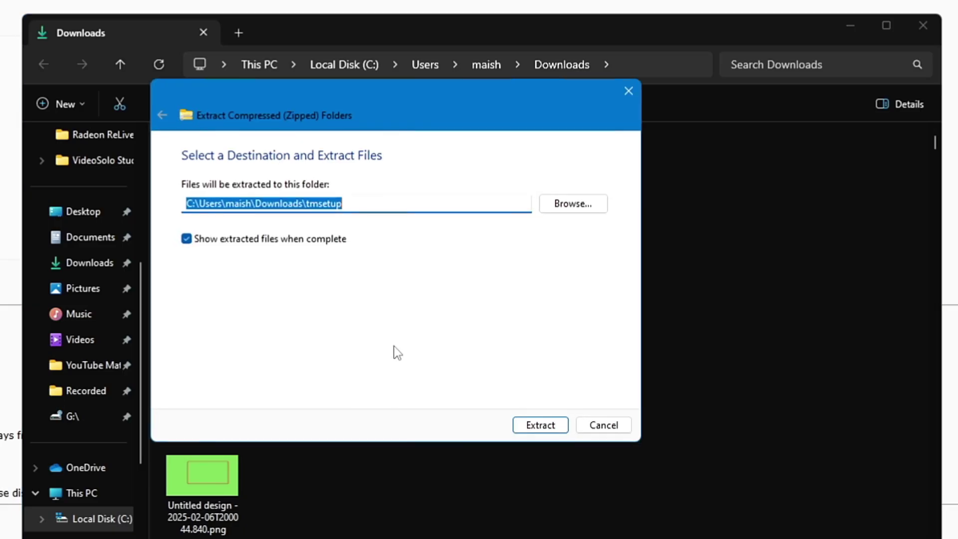
click(538, 428)
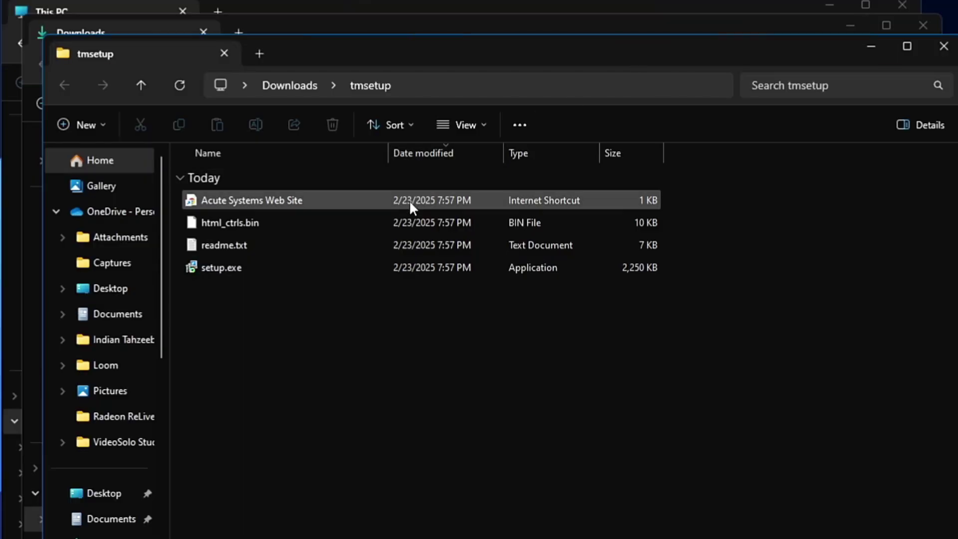
Launch setup.exe from the extracted tmsetup folder.
click(244, 200)
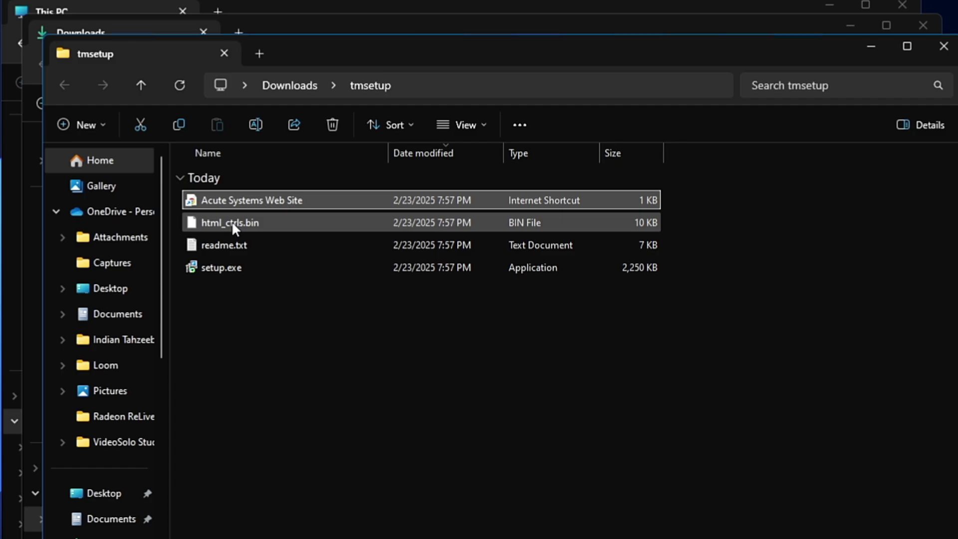
click(232, 221)
click(230, 268)
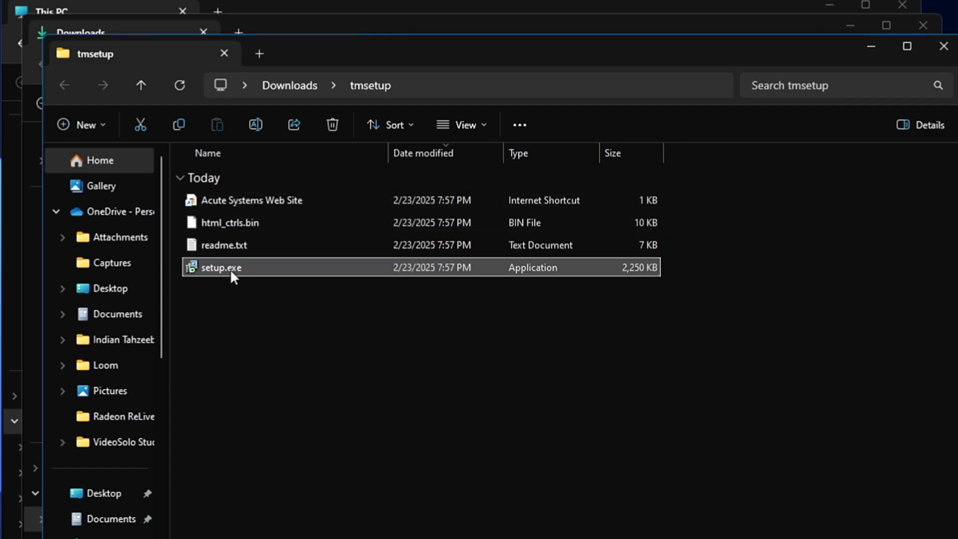
double_click(313, 263)
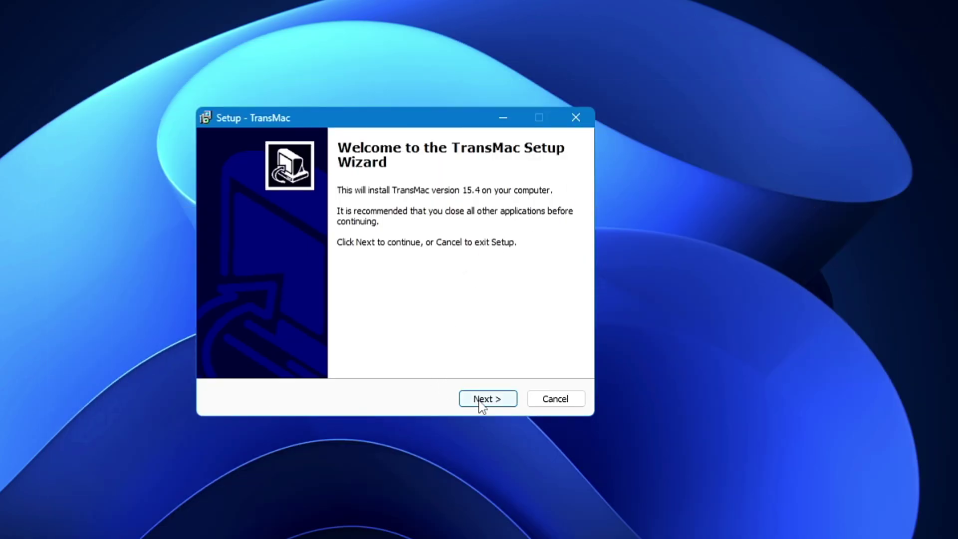
Accept the license agreement and install TransMac in the TransMac Start Menu folder with a desktop icon and .dmg and .sparseimage association.
click(477, 399)
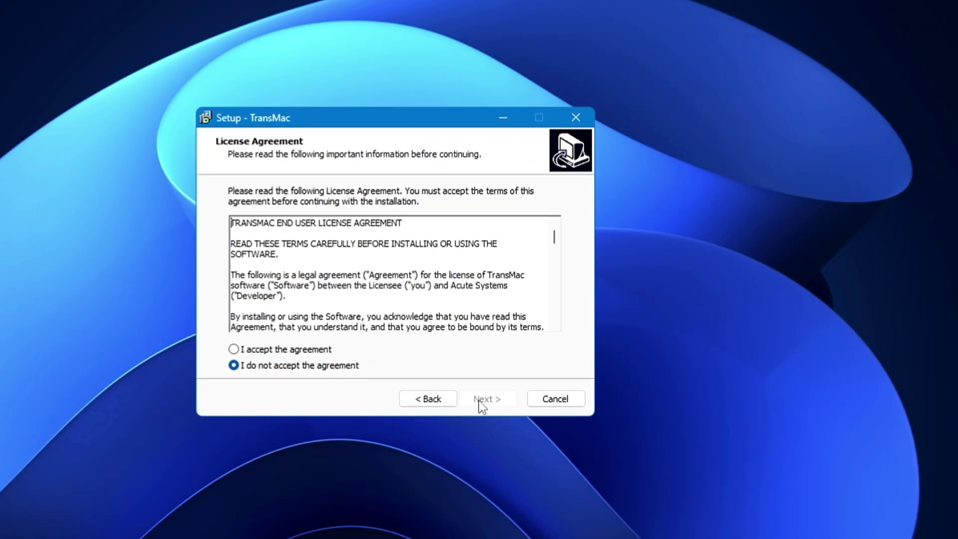
click(295, 350)
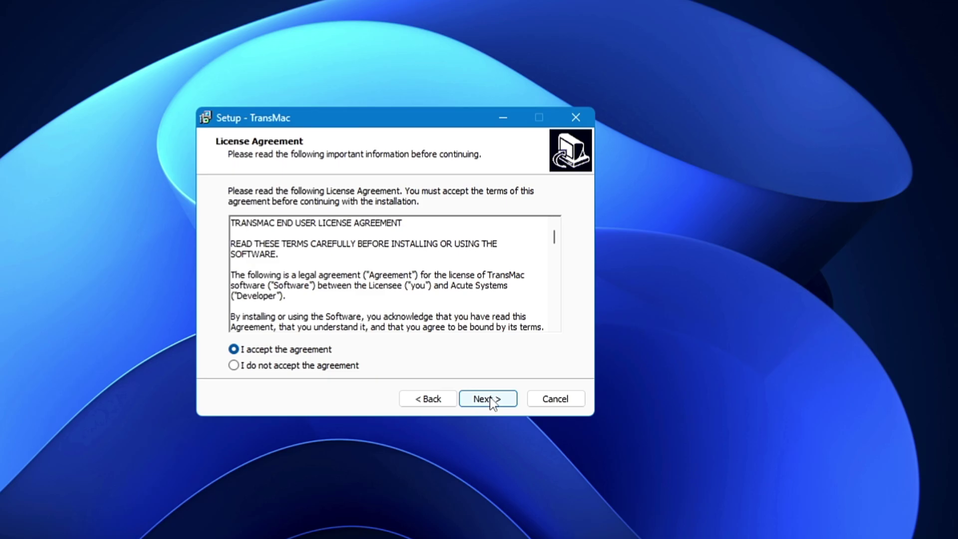
click(493, 401)
click(493, 401)
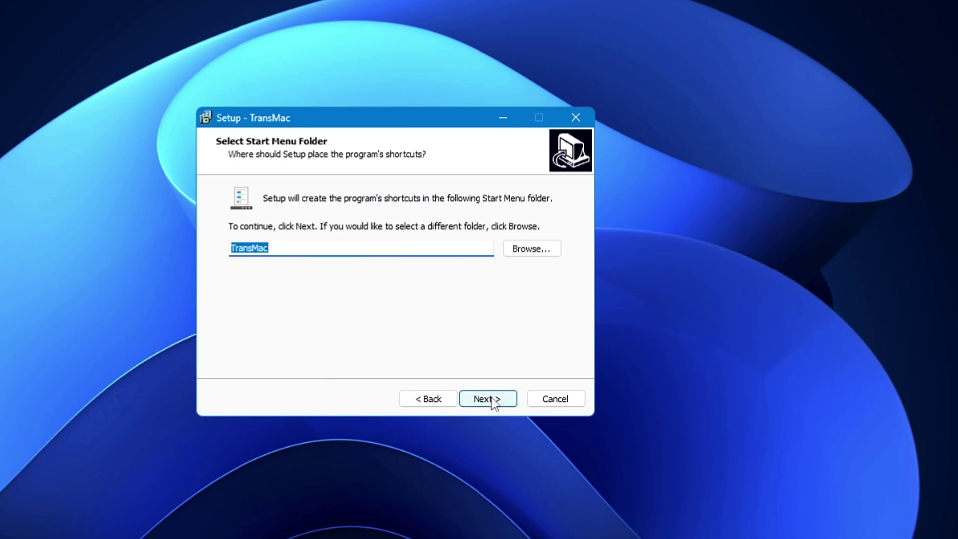
click(493, 401)
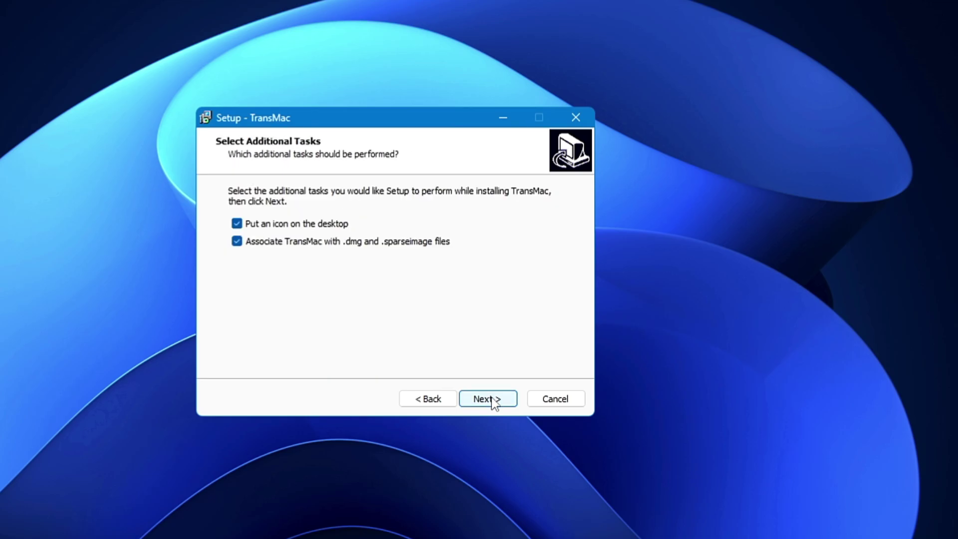
click(494, 402)
click(492, 400)
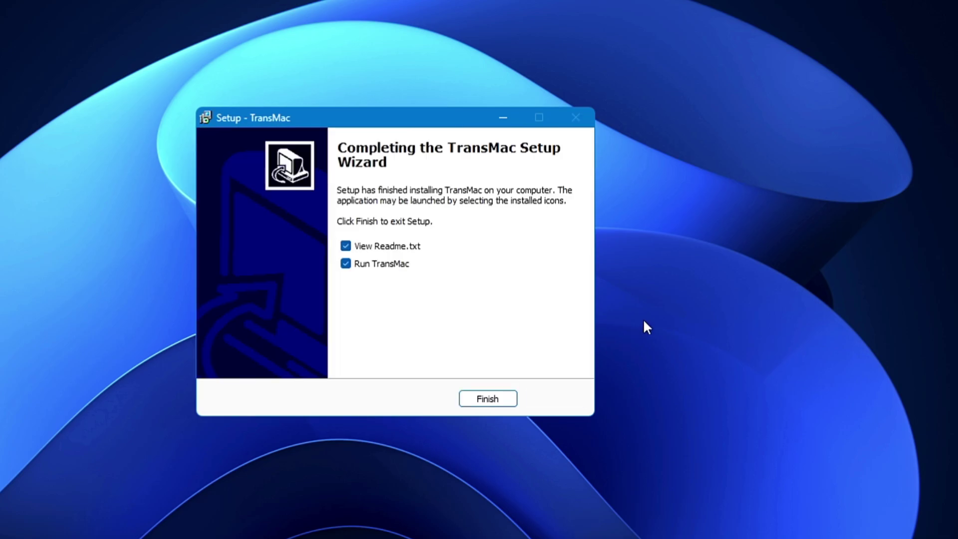
Finish the setup with View Readme.txt and Run TransMac enabled, continue the trial, and minimize the This PC window.
click(489, 401)
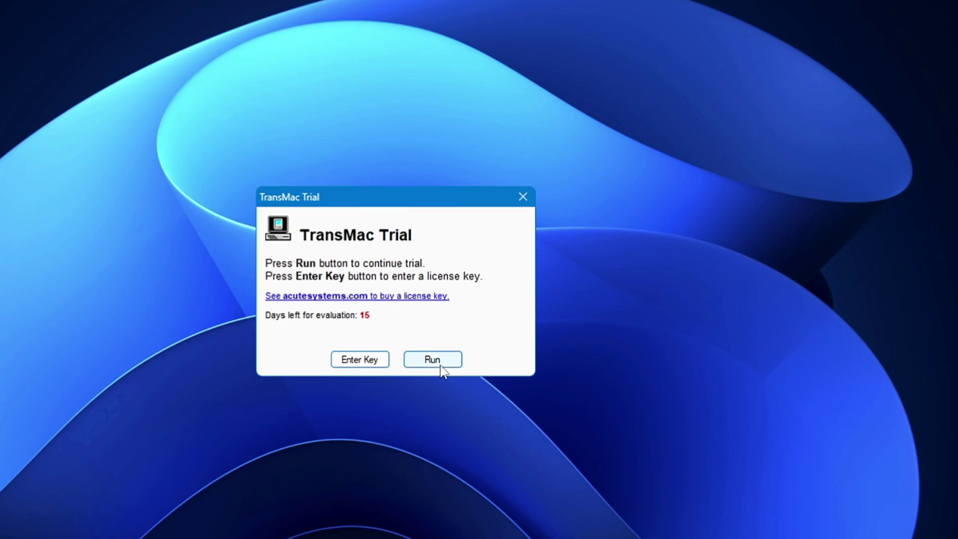
click(442, 363)
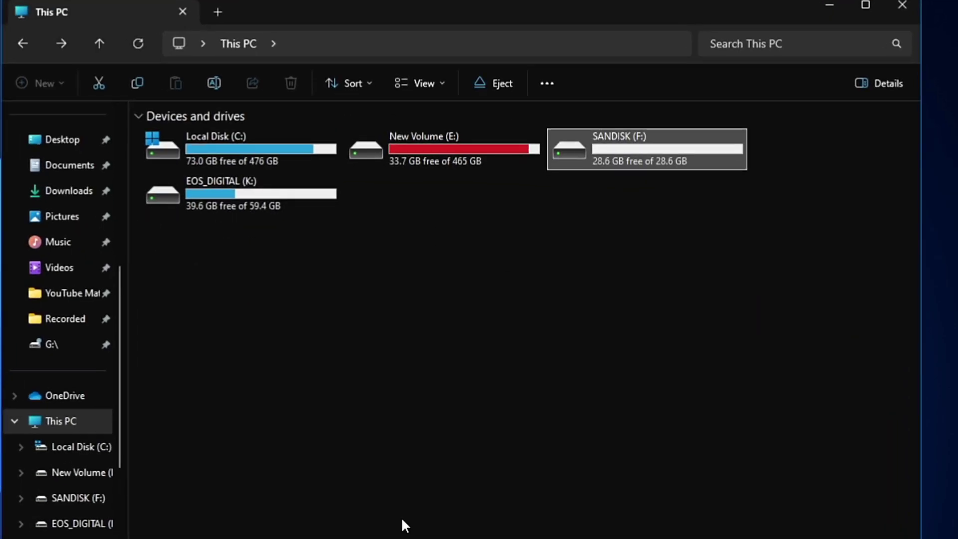
click(830, 4)
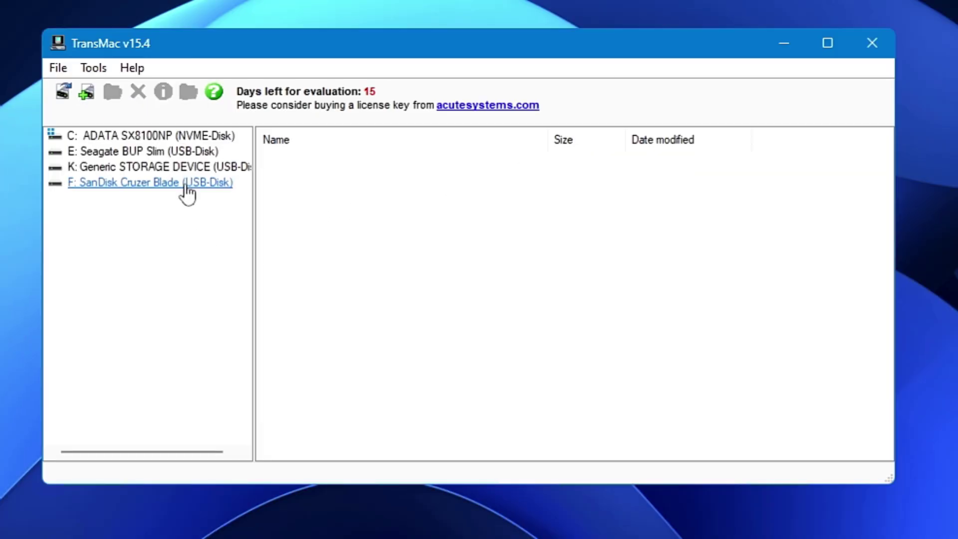
Request Restore with Disk Image for the F: SanDisk Cruzer Blade, restart TransMac as Administrator, and continue the trial.
right_click(187, 192)
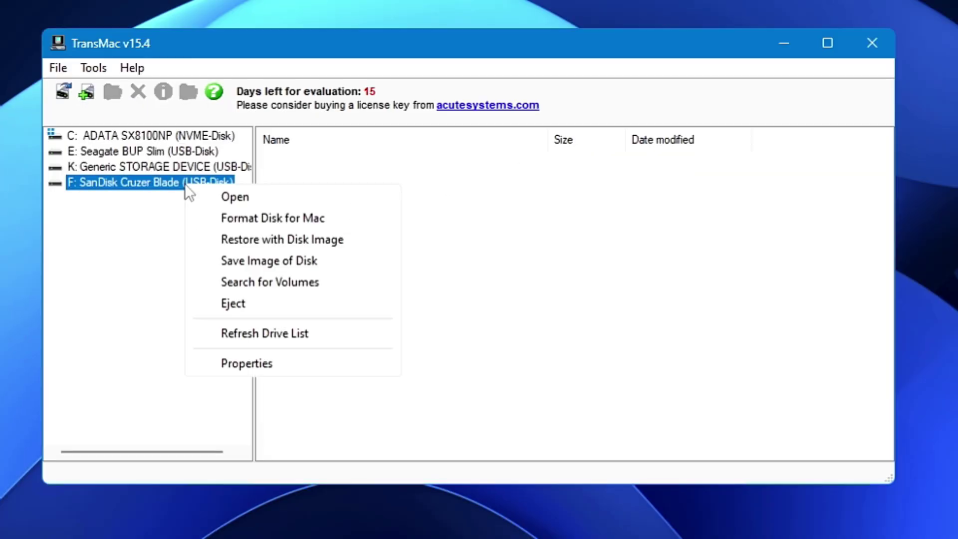
click(281, 243)
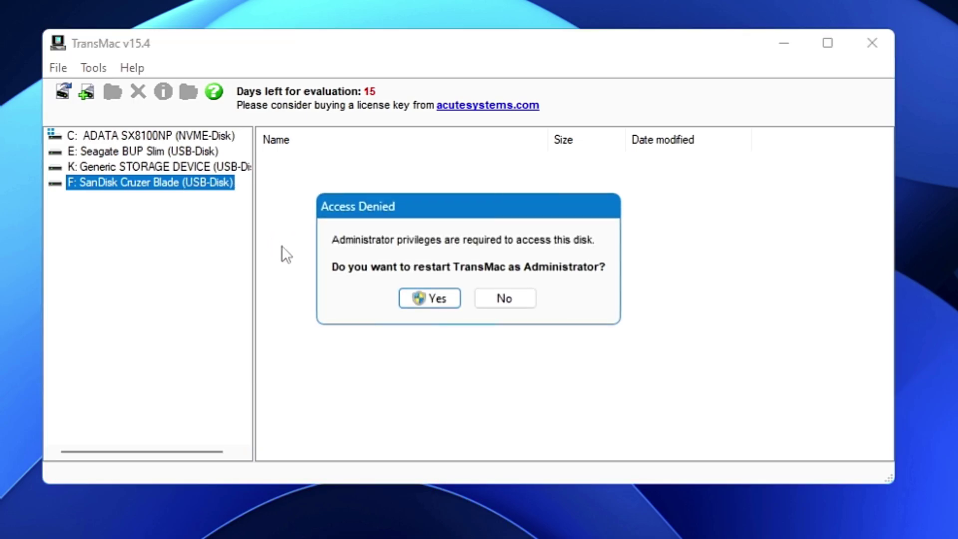
click(435, 295)
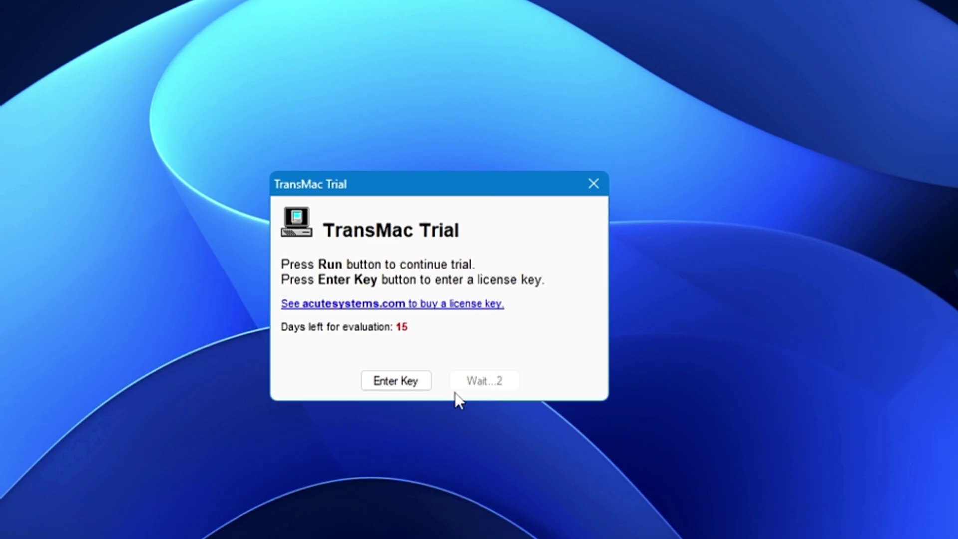
click(478, 388)
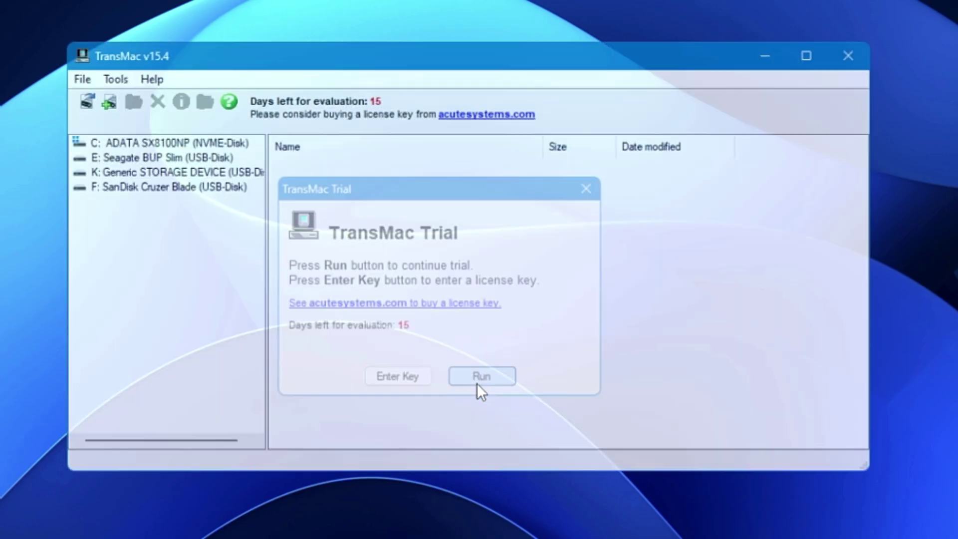
Try to restore the F: SanDisk Cruzer Blade with a disk image and dismiss the resulting messages.
right_click(172, 183)
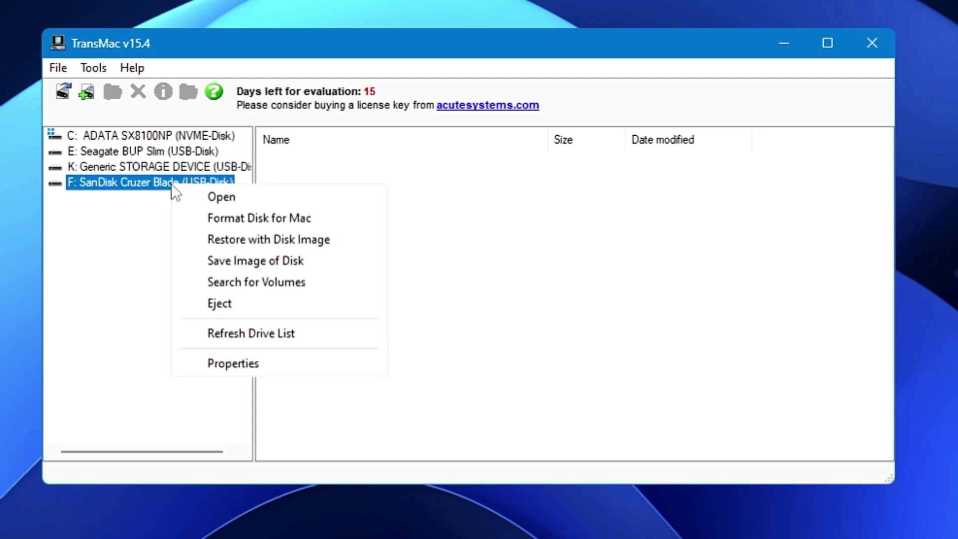
click(226, 239)
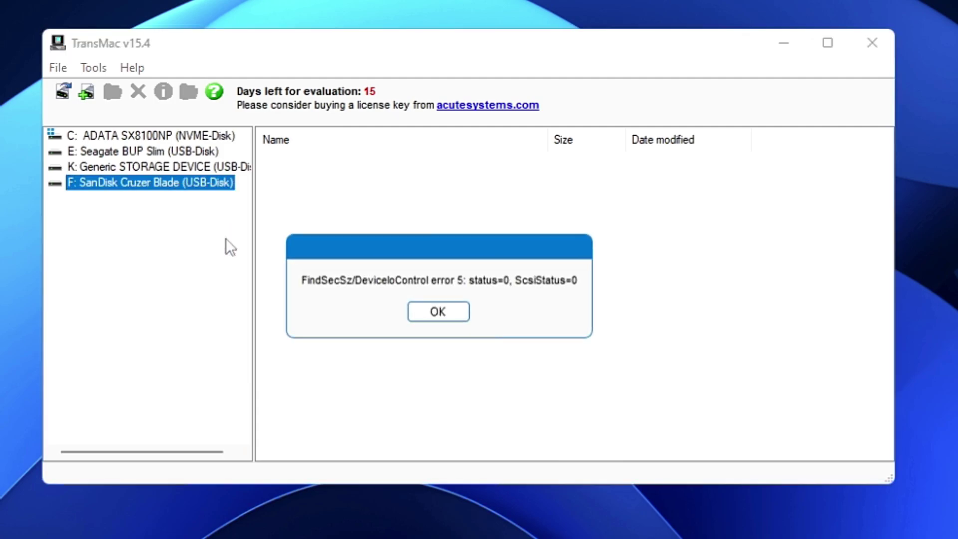
click(429, 316)
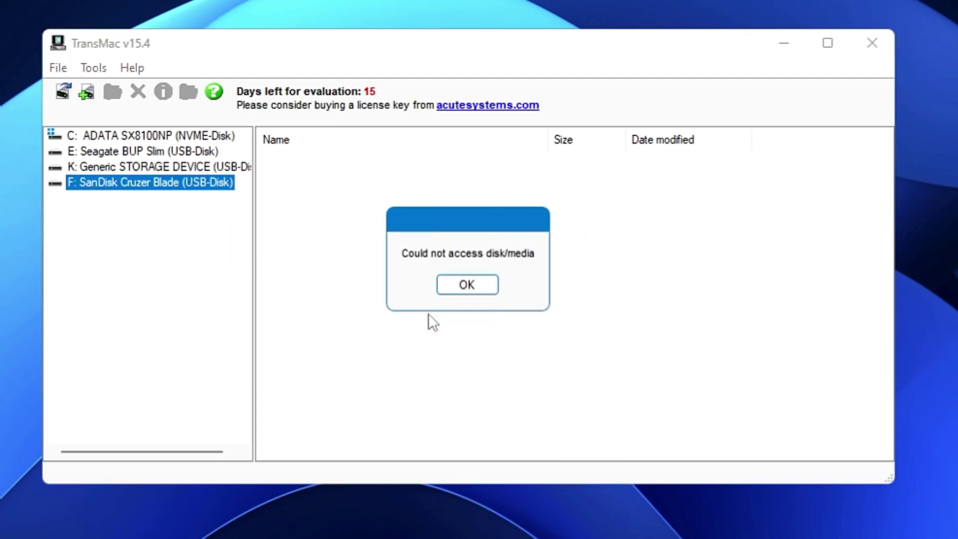
click(465, 283)
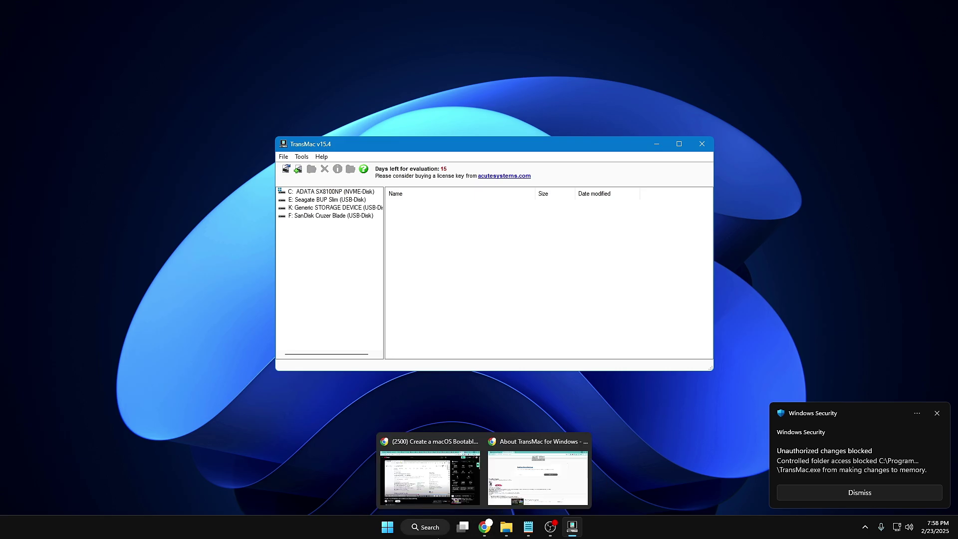
Search Windows for "virus & threat protection" and open that system settings page.
click(419, 533)
text(word)
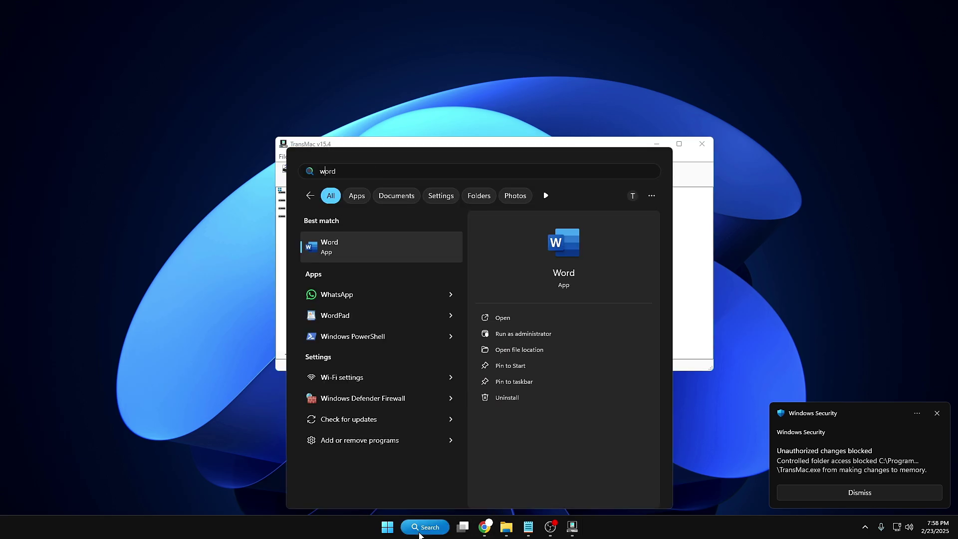
key(BackSpace)
text(virus & threat protection)
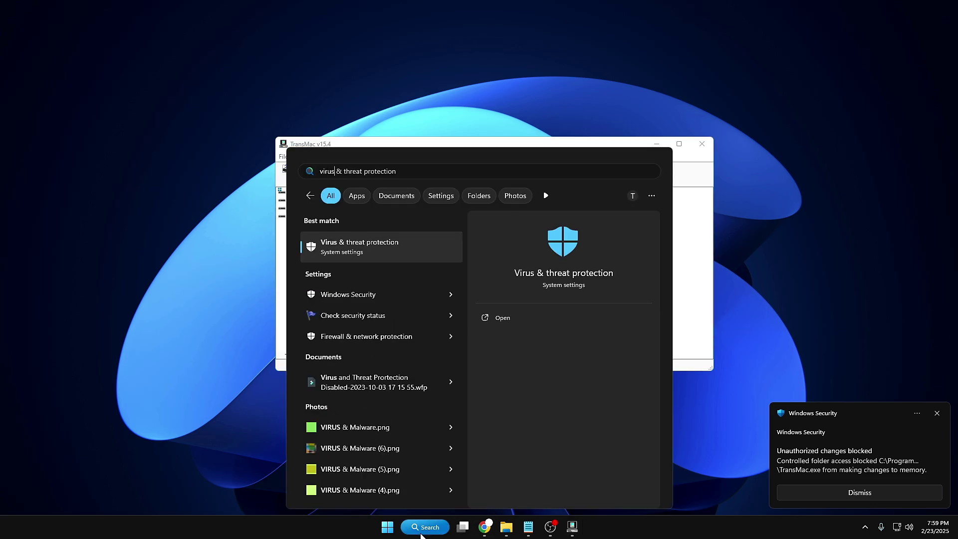
click(382, 255)
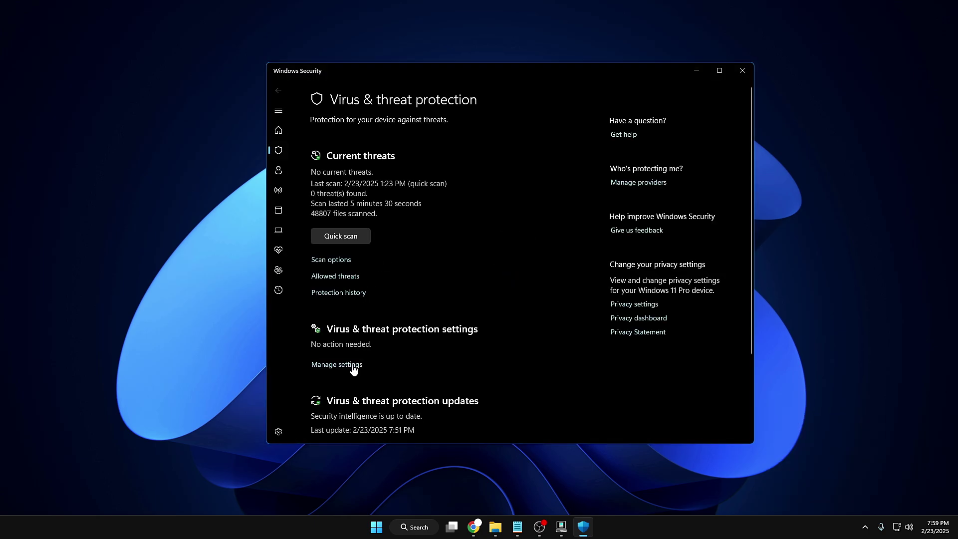
Turn off Real-time protection, Cloud-delivered protection, Automatic sample submission and Tamper Protection, and minimize Windows Security.
scroll(353, 369, down, 1)
click(342, 311)
click(325, 221)
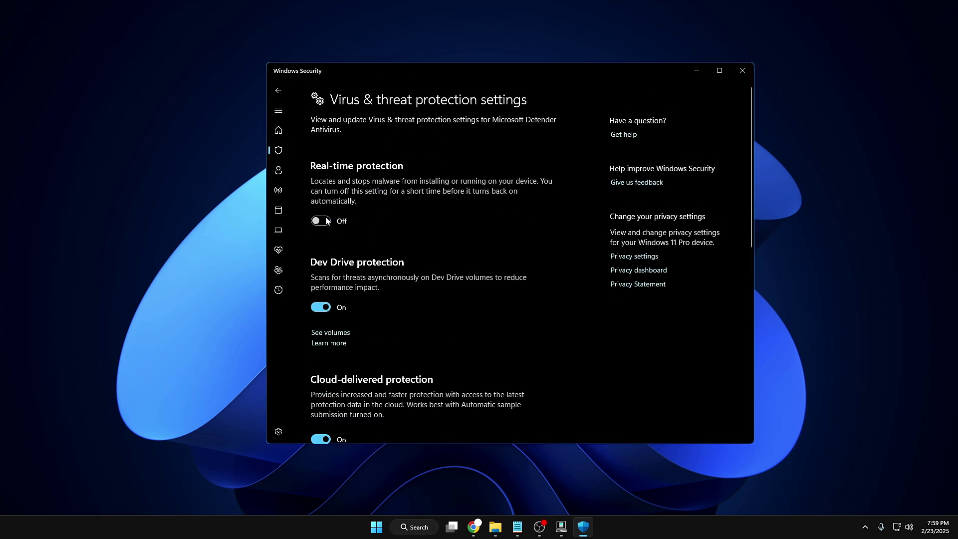
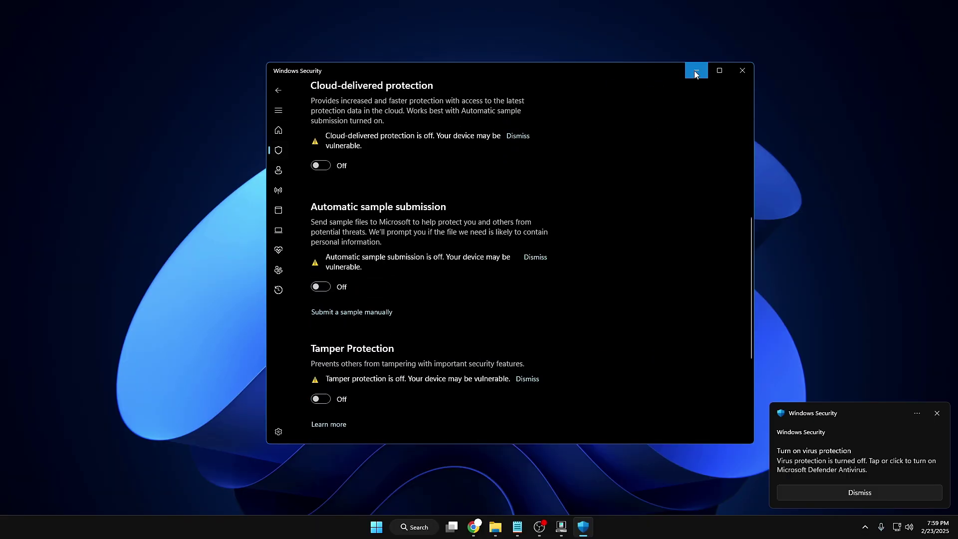
click(696, 72)
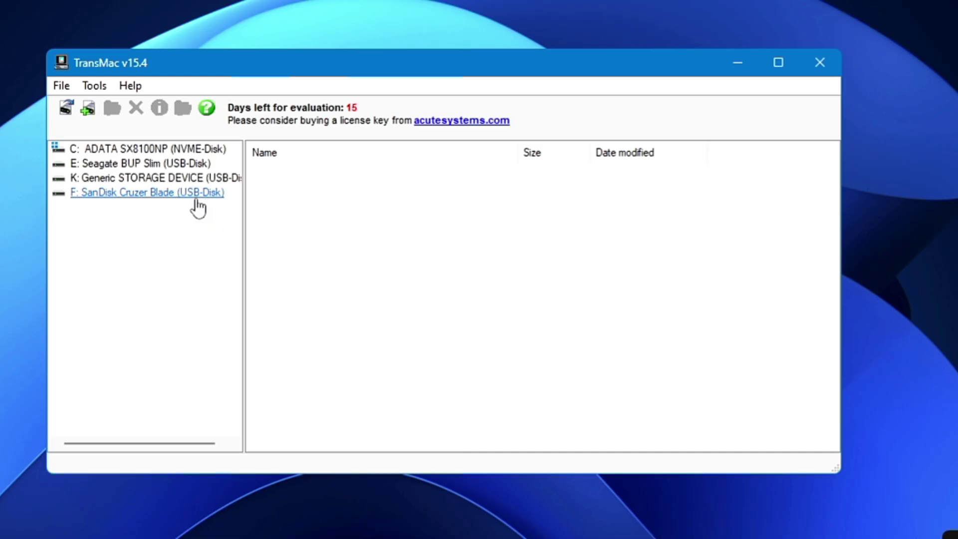
In TransMac, start Restore with Disk Image for the F: SanDisk Cruzer Blade and agree to overwrite its mounted PC volumes.
right_click(358, 218)
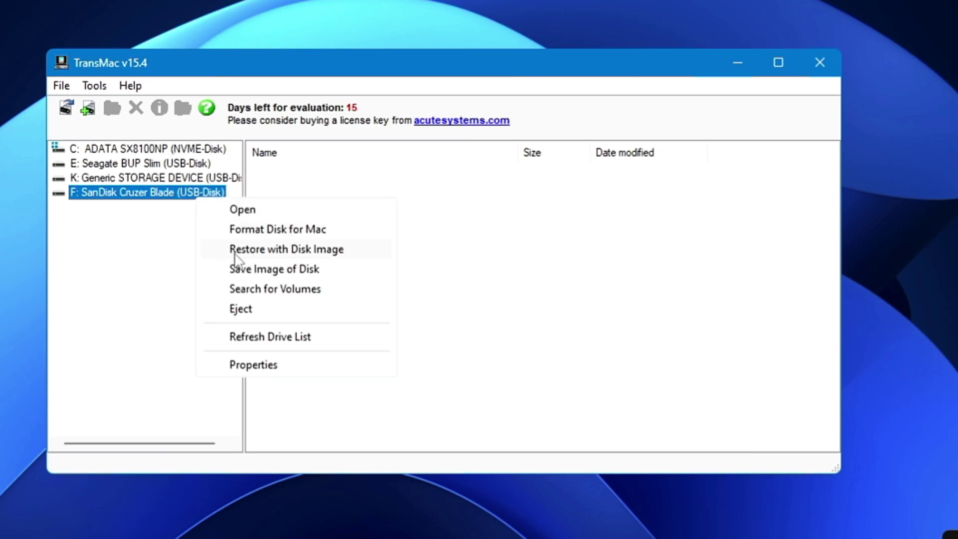
click(235, 255)
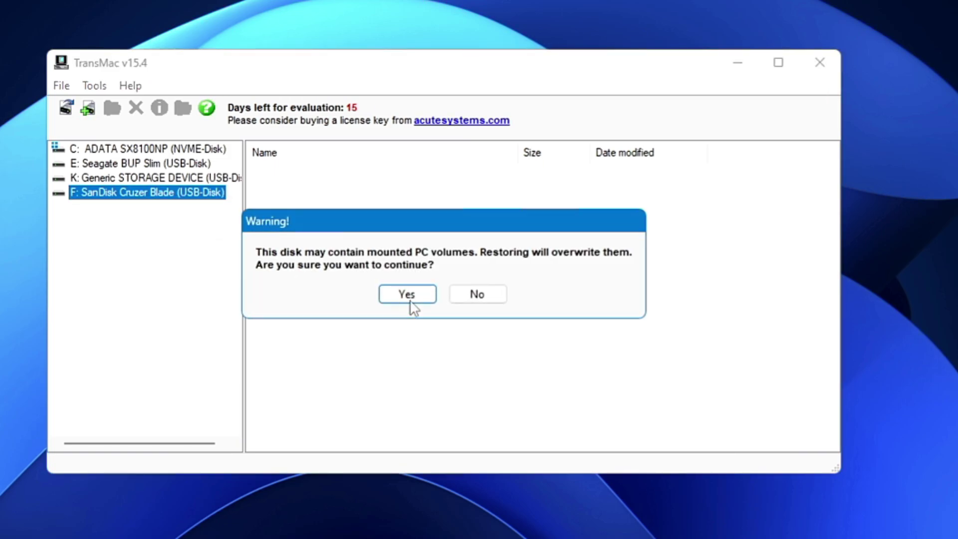
click(408, 302)
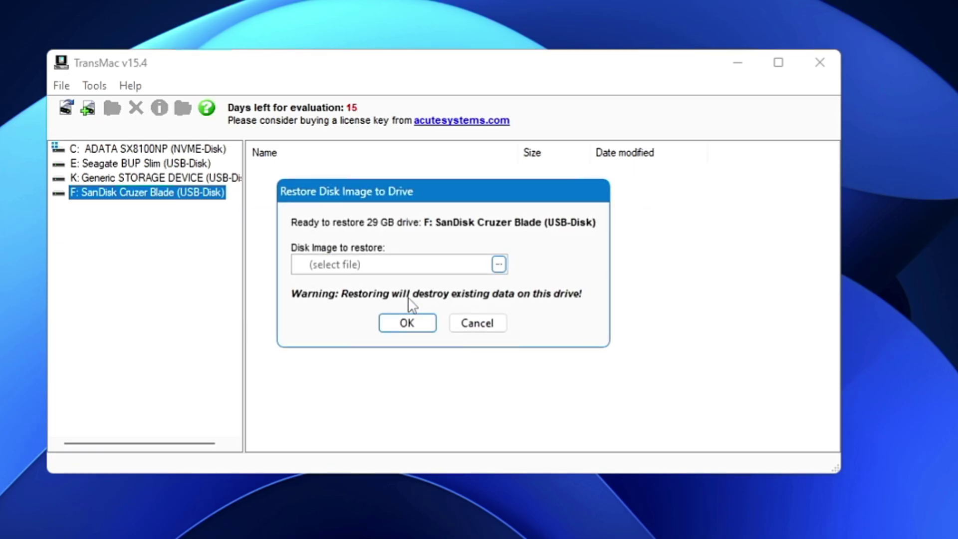
Choose Sonoma 14.dmg from Downloads as the disk image and write it to the drive without enlarging the volume.
click(503, 265)
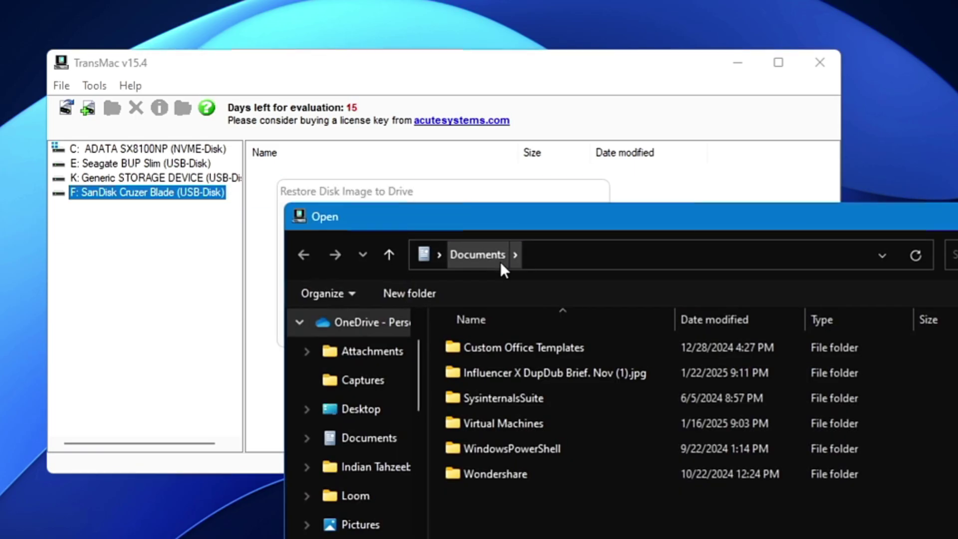
scroll(387, 419, down, 3)
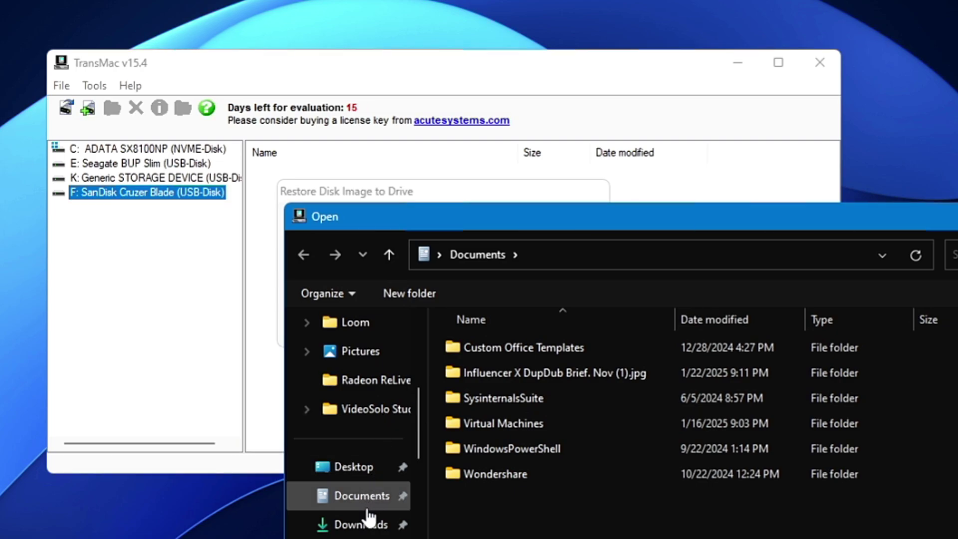
click(370, 527)
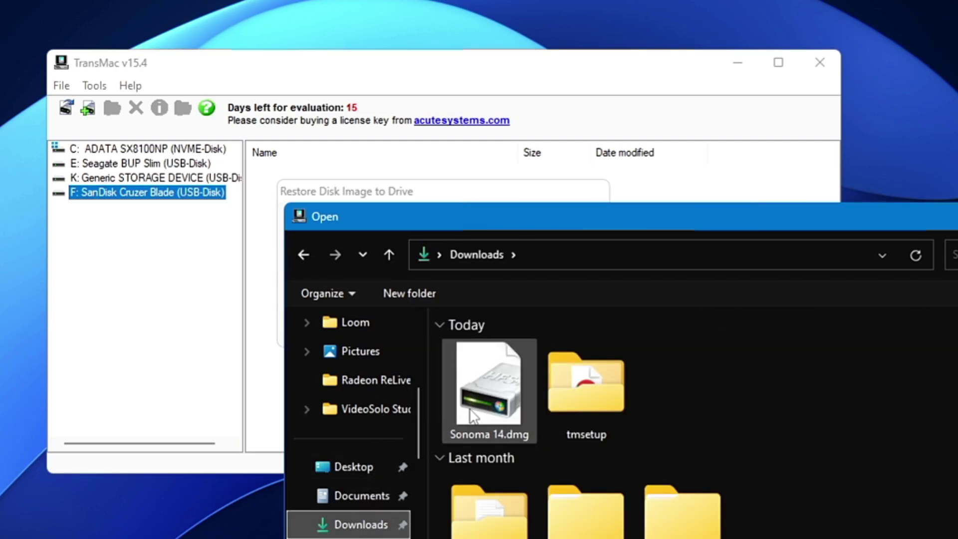
click(486, 413)
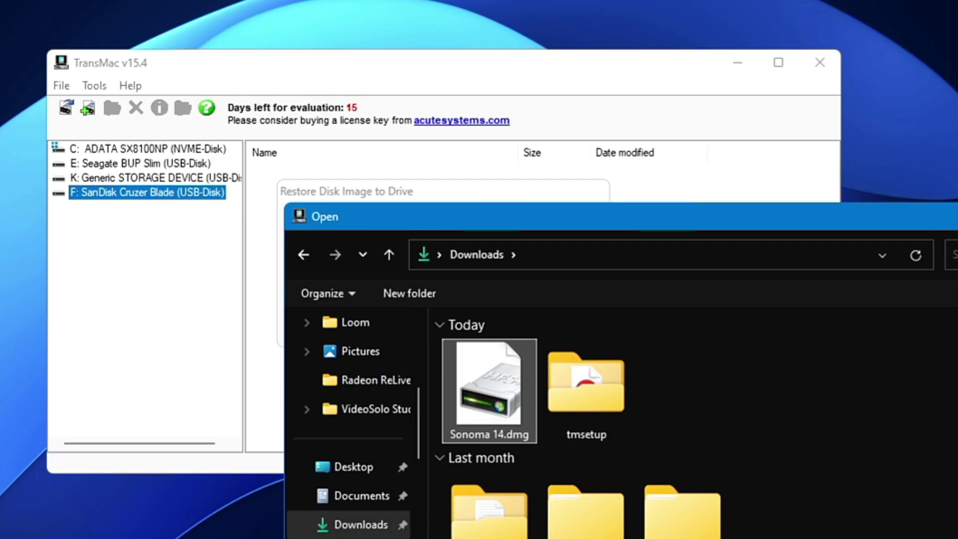
key(Return)
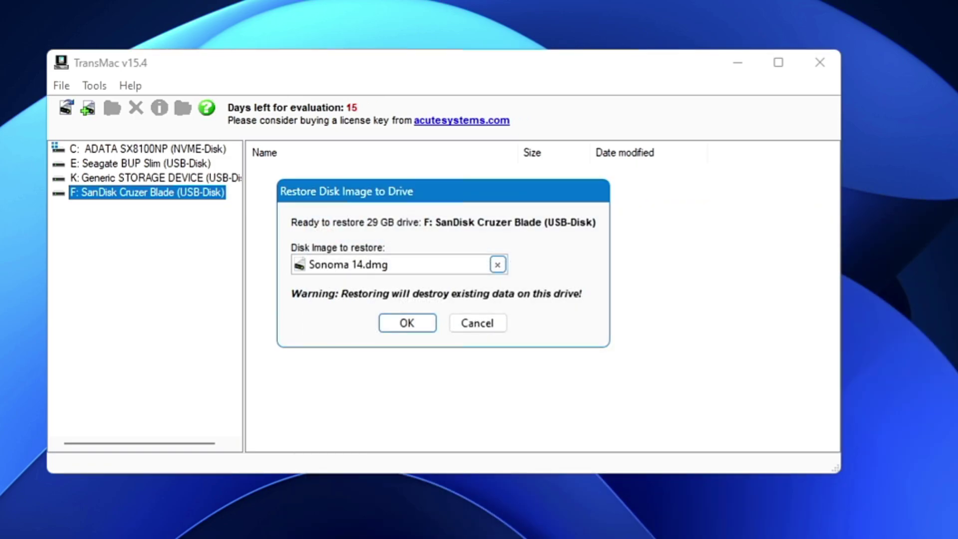
click(414, 330)
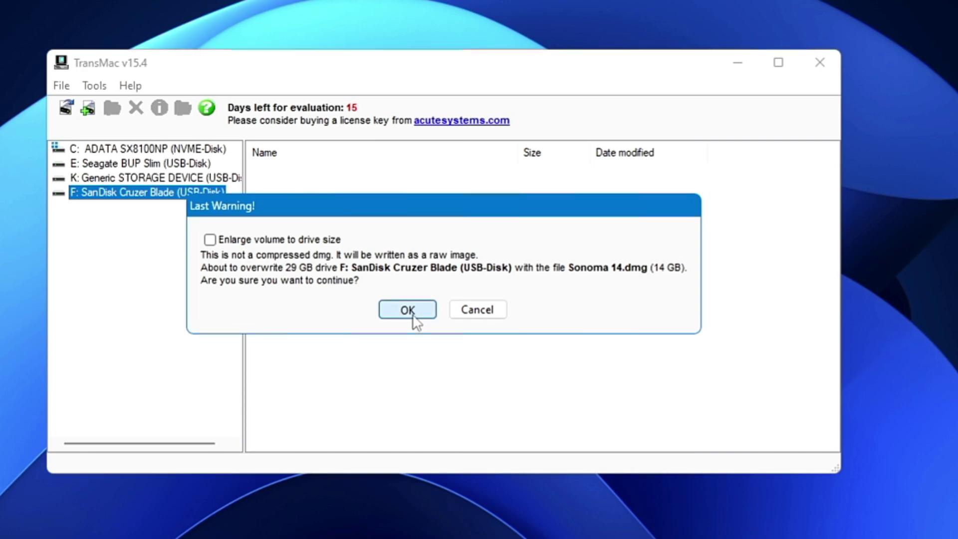
click(414, 322)
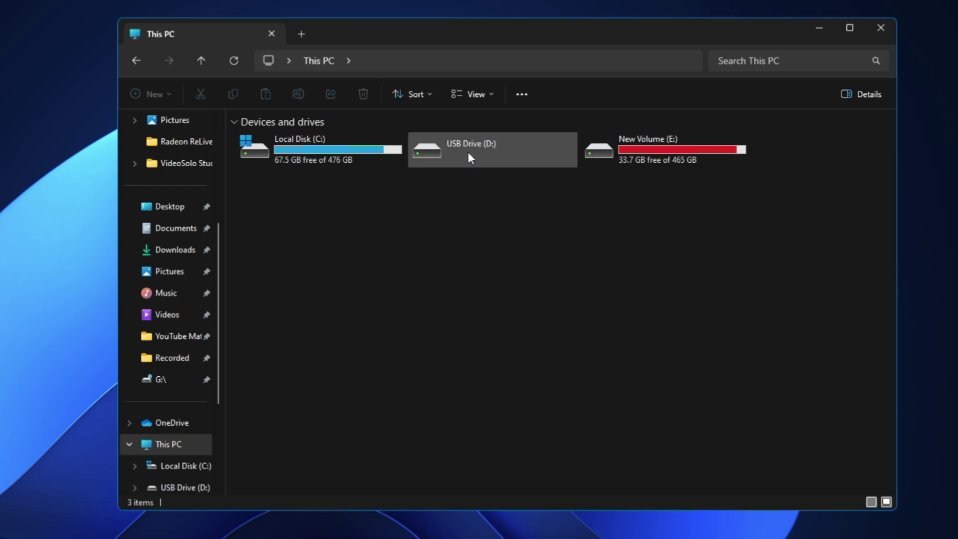
Eject USB Drive (D:) from This PC and close the File Explorer window.
click(488, 144)
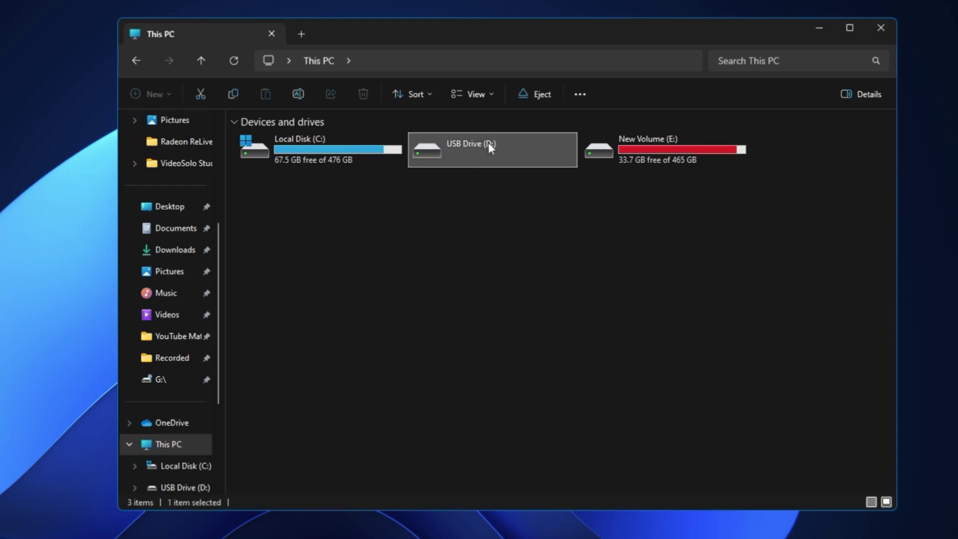
right_click(484, 153)
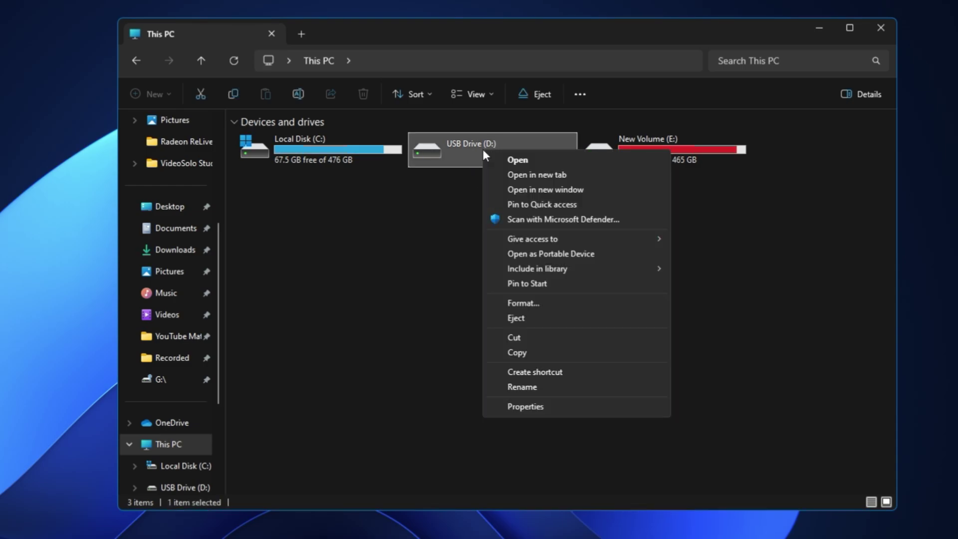
click(531, 324)
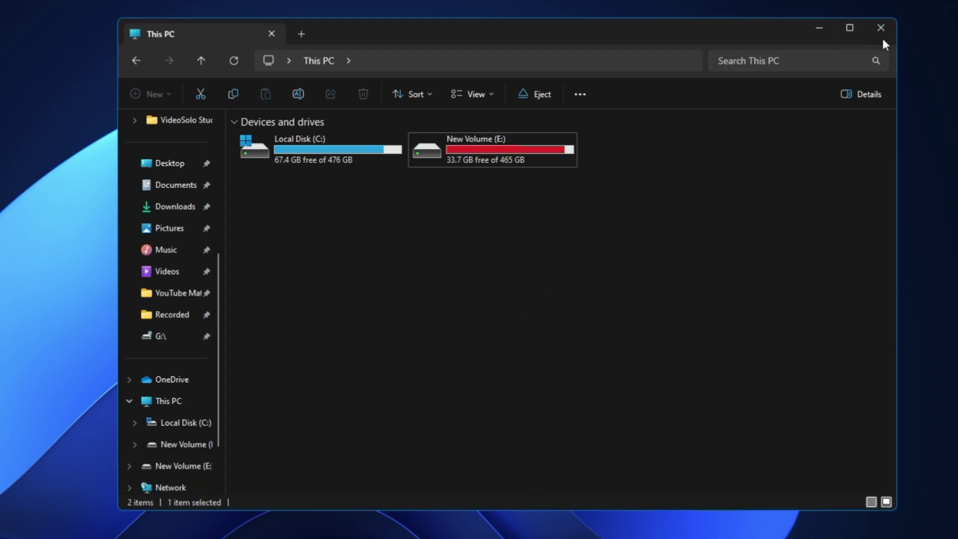
click(880, 28)
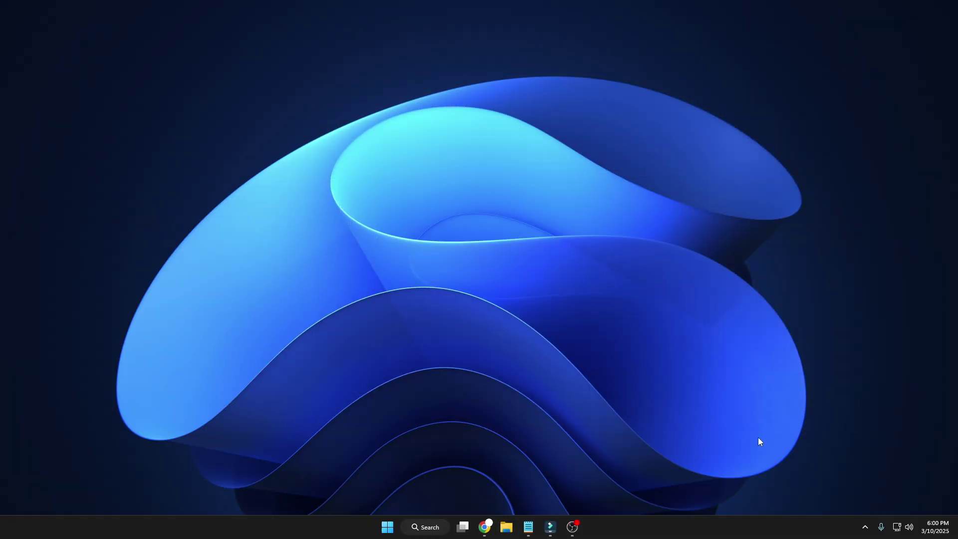